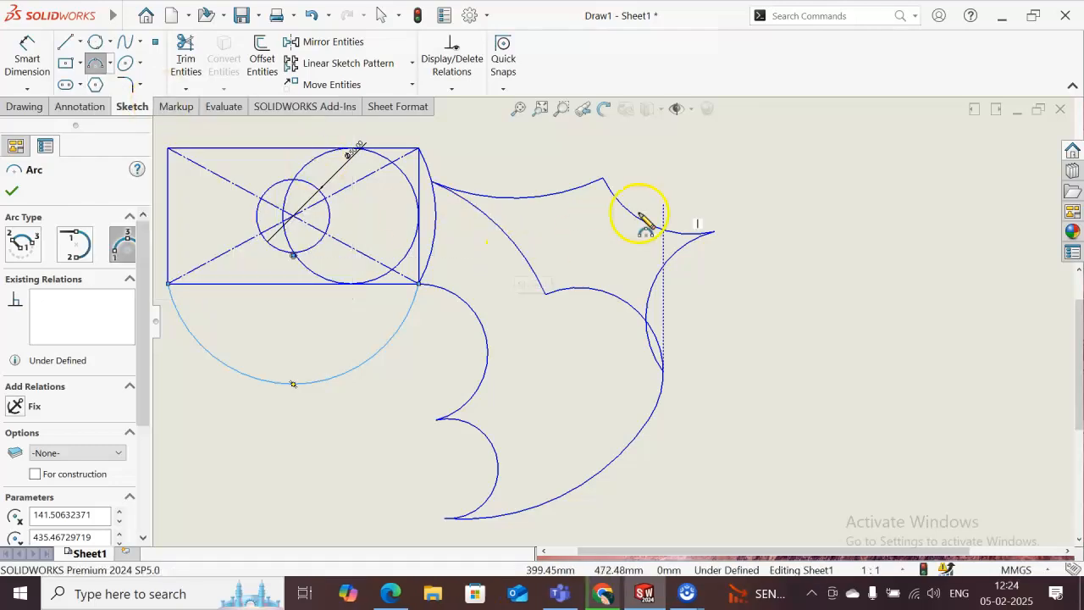
- Clear the drawing sheet by deleting every existing sketch entity, including the rectangle's leftover edge
left_click_drag(746, 157, 711, 393)
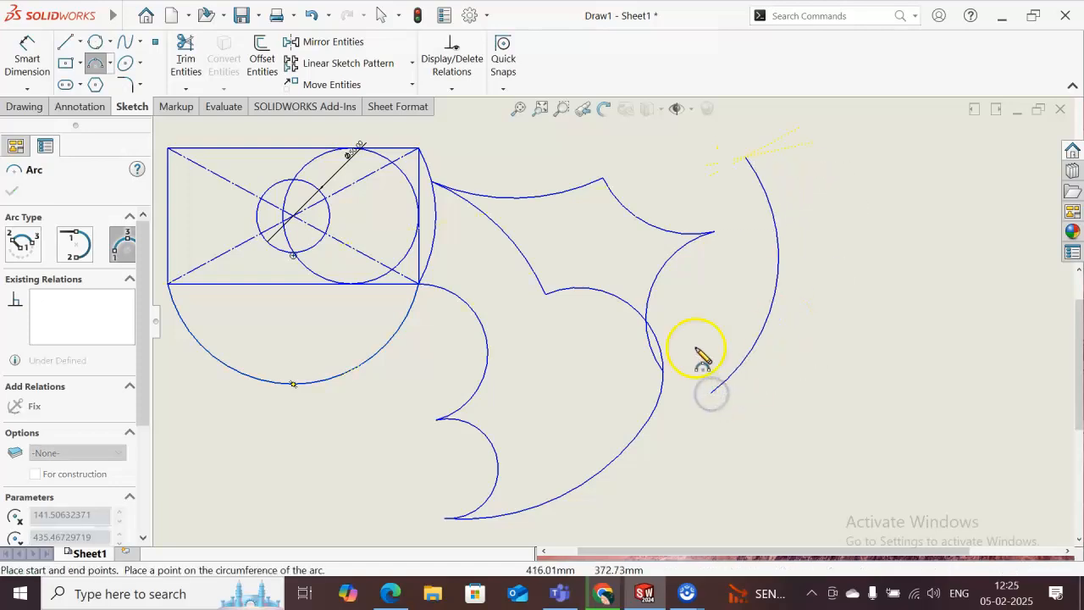
key("Escape")
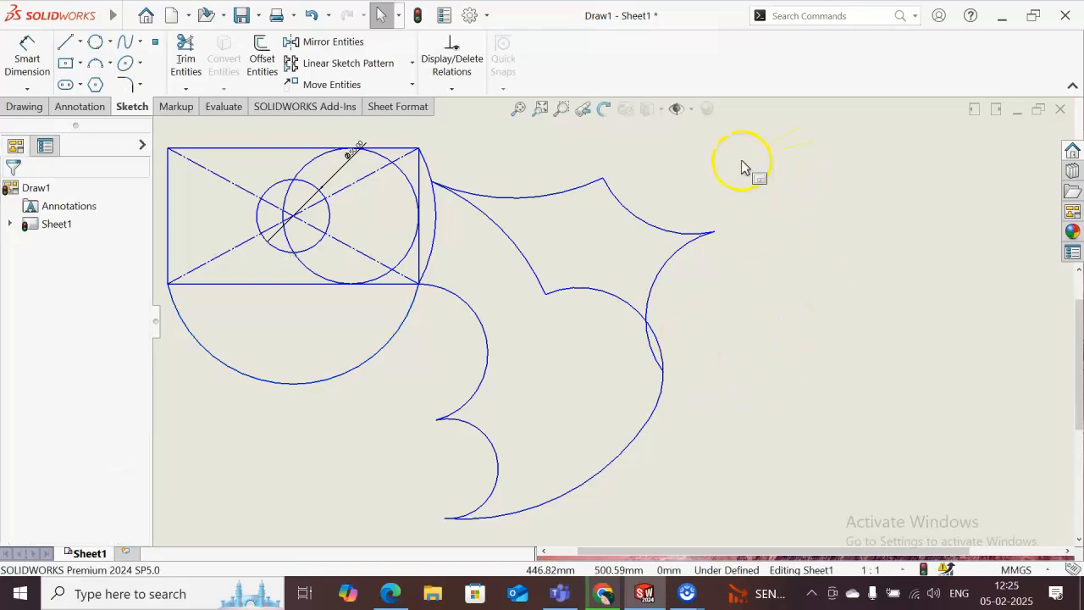
mouse_move(741, 159)
left_mouse_down()
mouse_move(709, 370)
mouse_move(574, 380)
mouse_move(364, 482)
mouse_move(162, 501)
left_mouse_up()
key("Delete")
left_click(320, 149)
key("Delete")
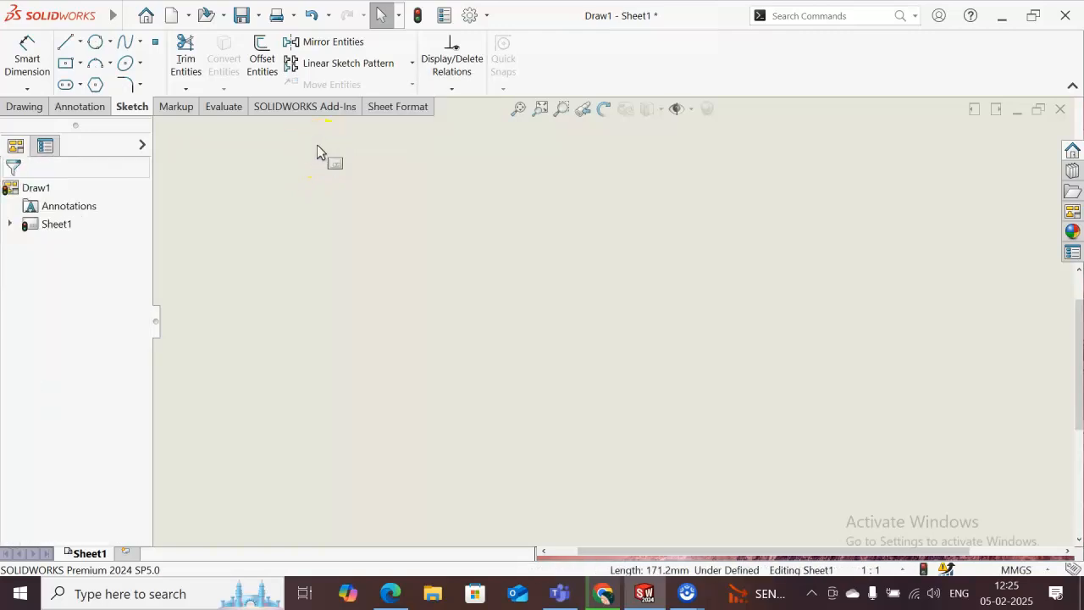
- Sketch a six-sided inscribed-circle polygon about 49 mm in diameter at a 90° angle on the empty sheet
left_click(96, 85)
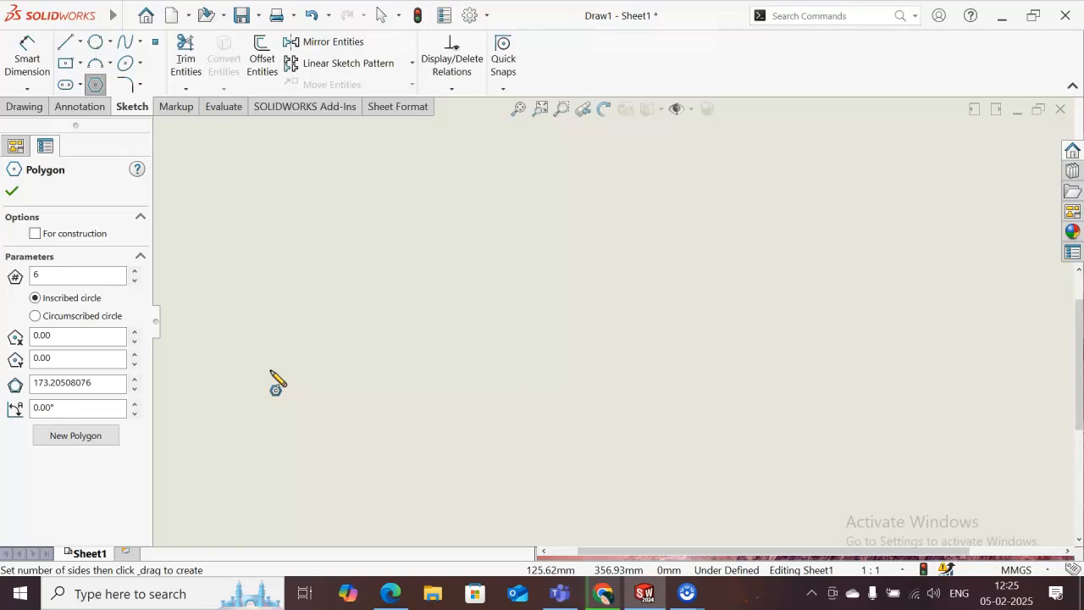
left_click(133, 282)
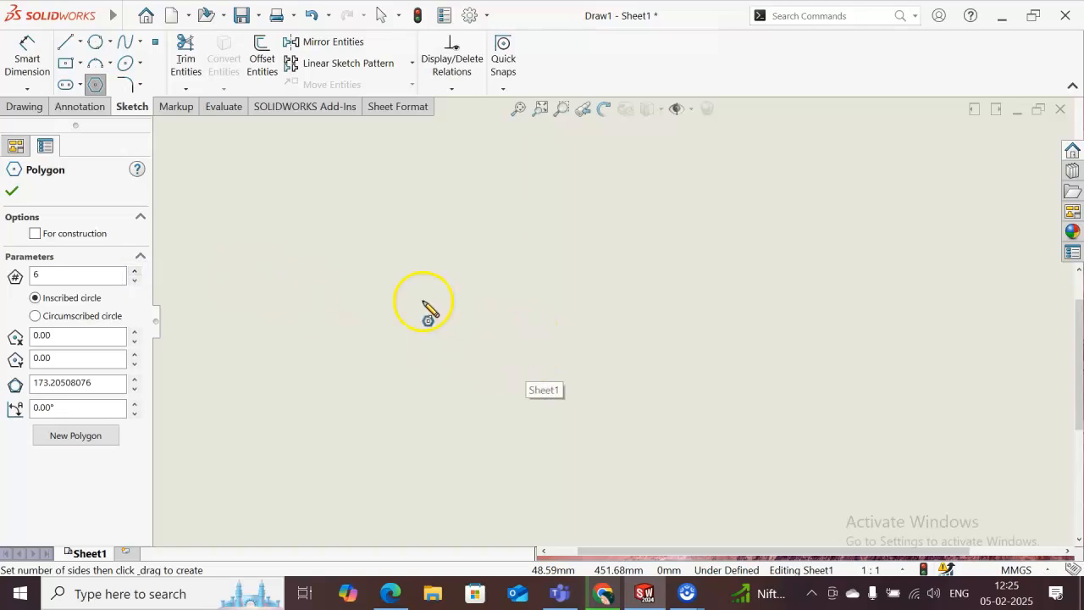
left_click(437, 430)
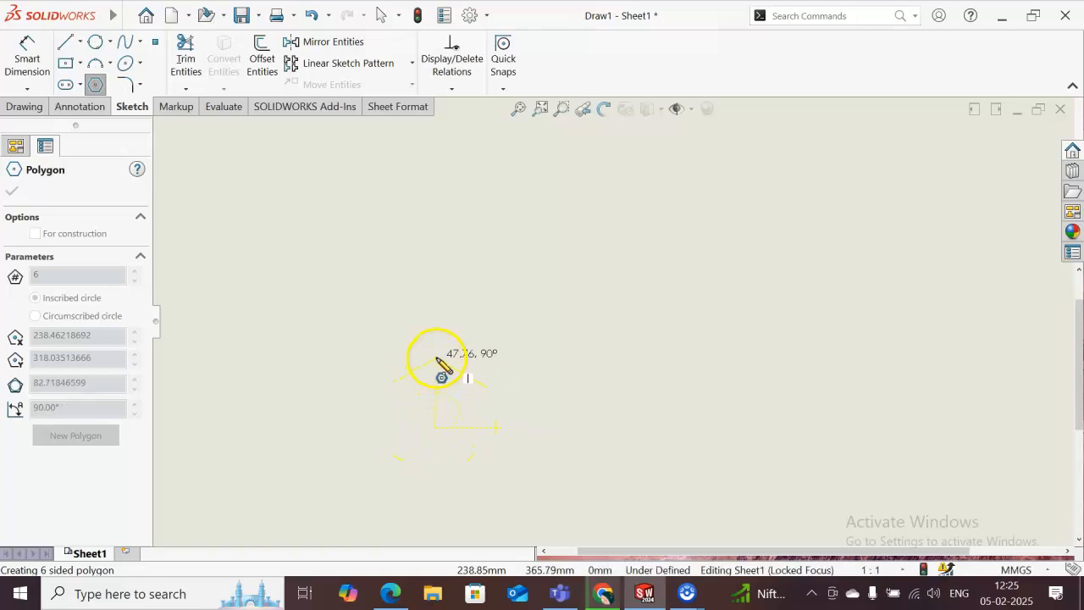
left_click(436, 387)
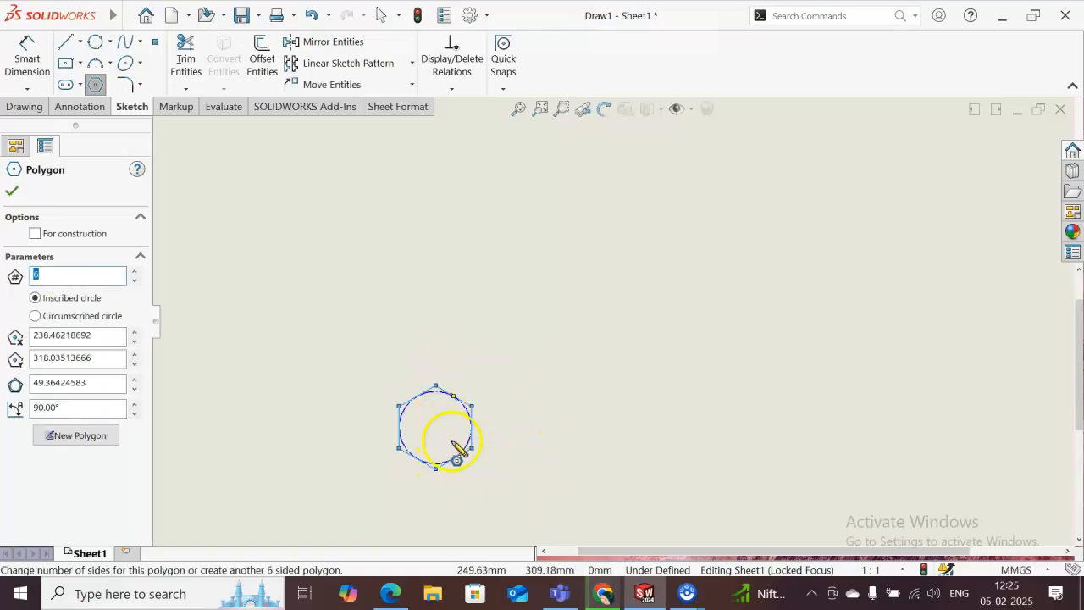
- Try to dimension the hexagon's upper-right side
left_click(37, 48)
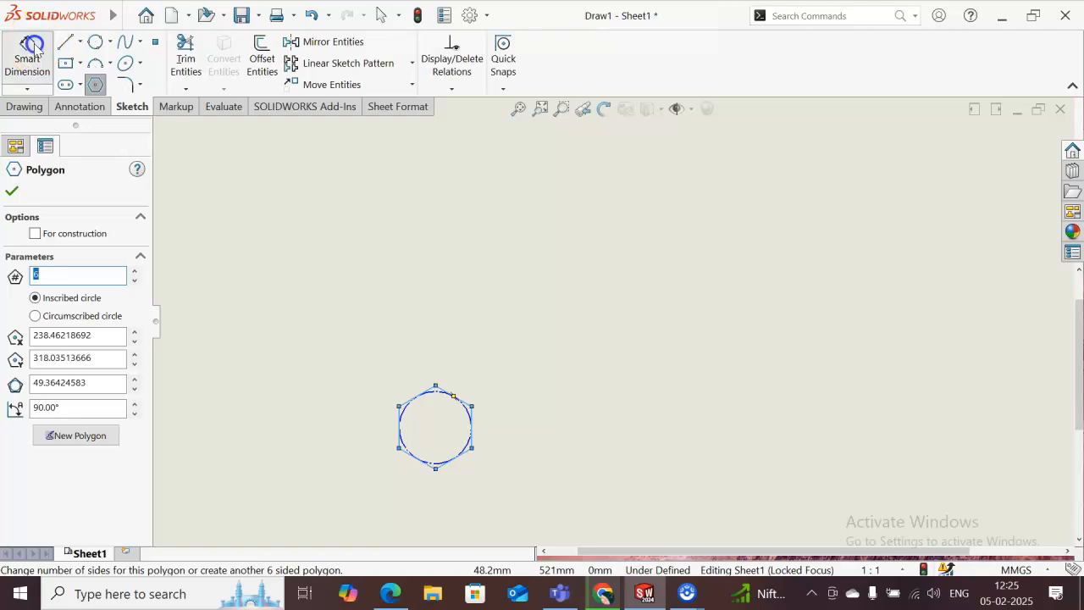
left_click(457, 404)
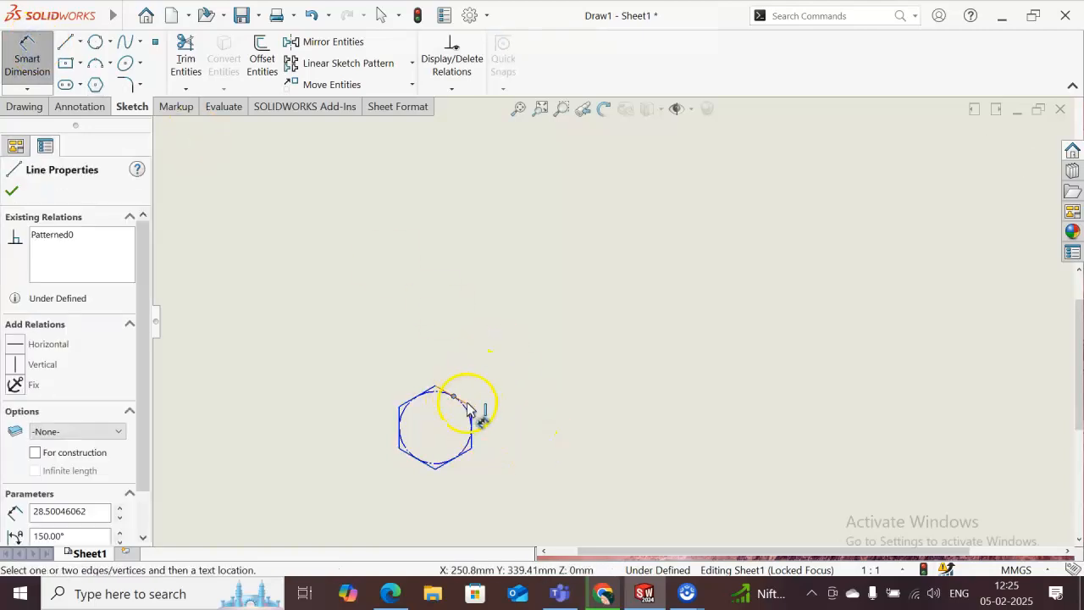
left_click(468, 405)
left_click(501, 331)
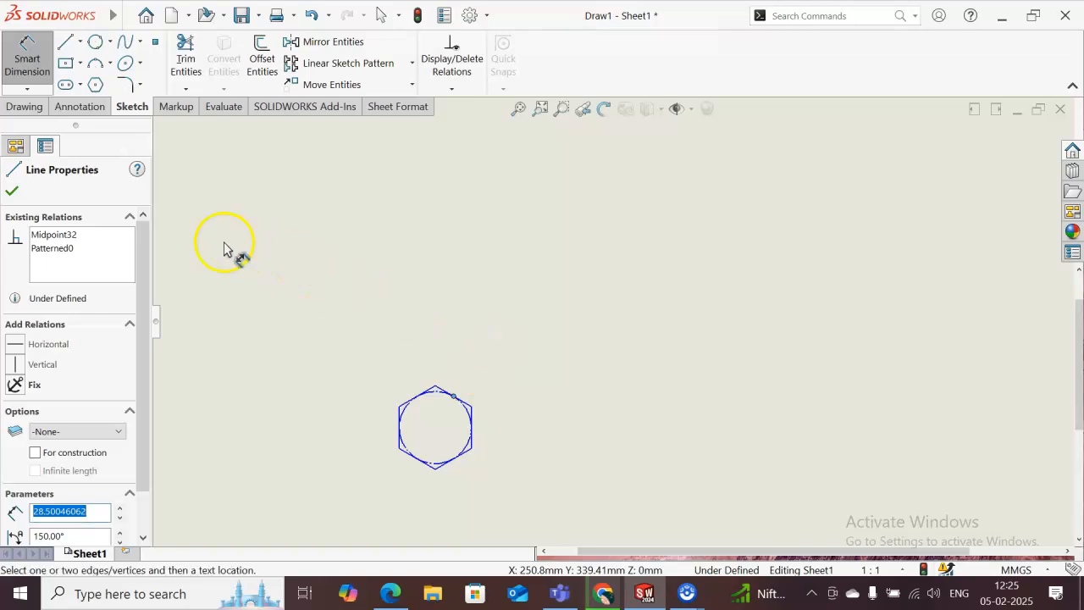
- Enlarge the hexagon freehand by its right vertical side until each side is about 52 mm long
left_click(29, 55)
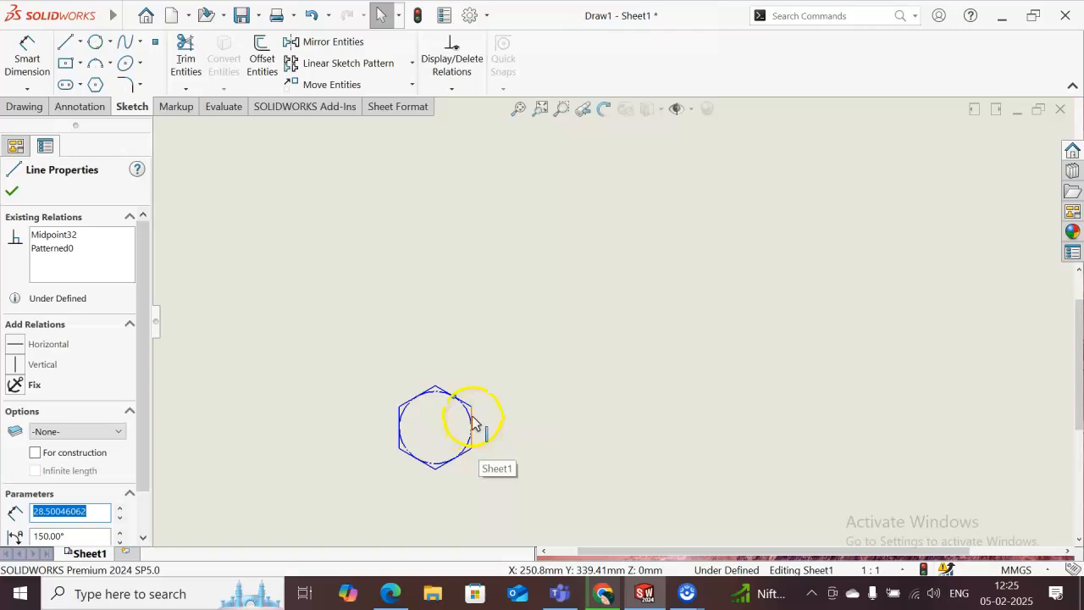
left_click(471, 419)
left_click_drag(472, 419, 501, 454)
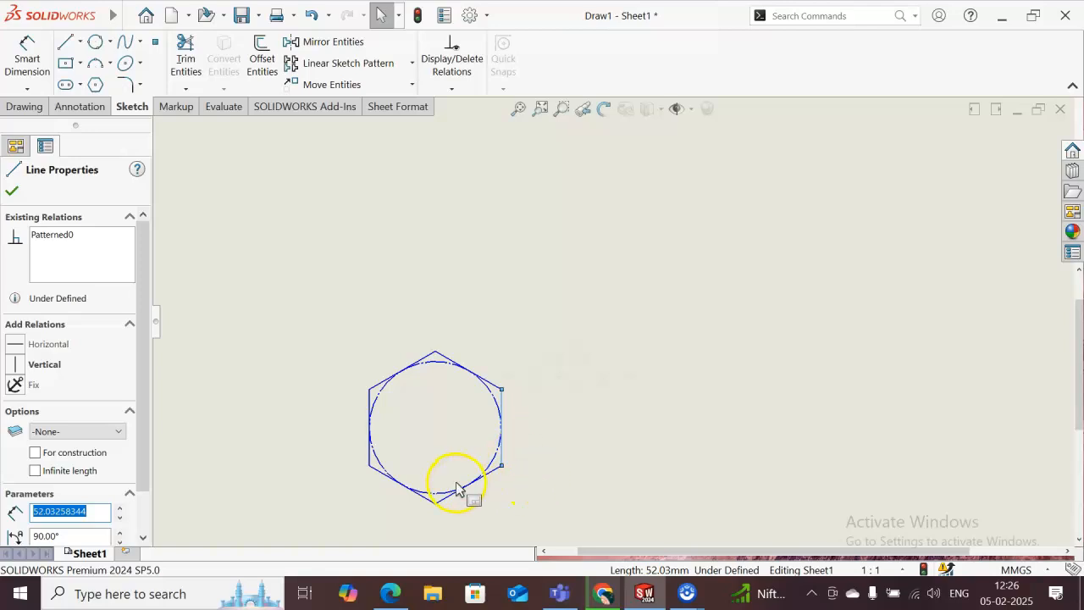
- Dimension the hexagon's lower-right side at 50 mm
left_click(27, 61)
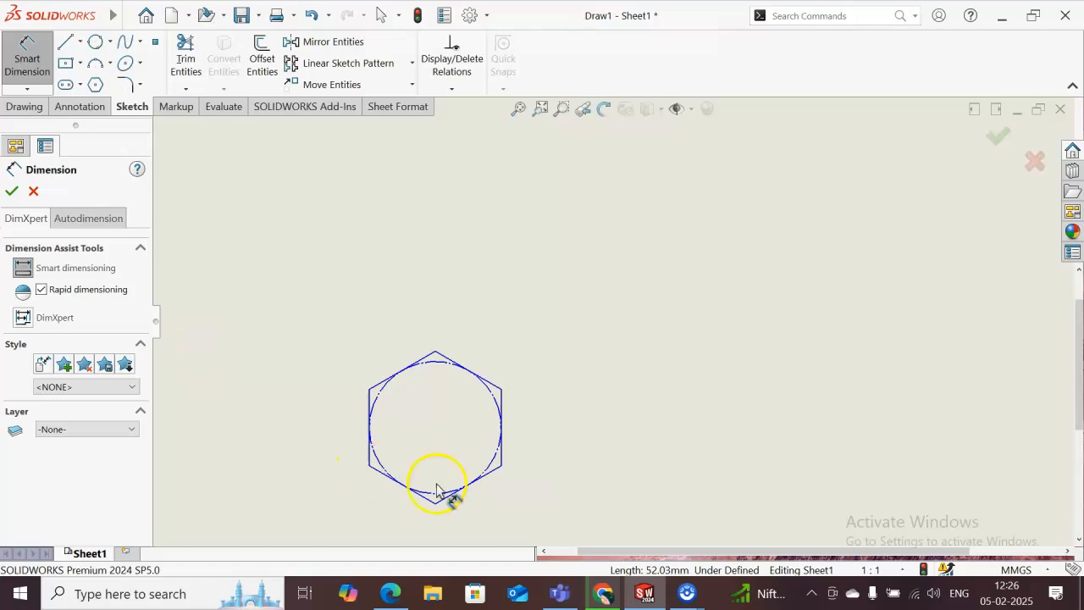
left_click_drag(485, 483, 517, 514)
left_click(515, 514)
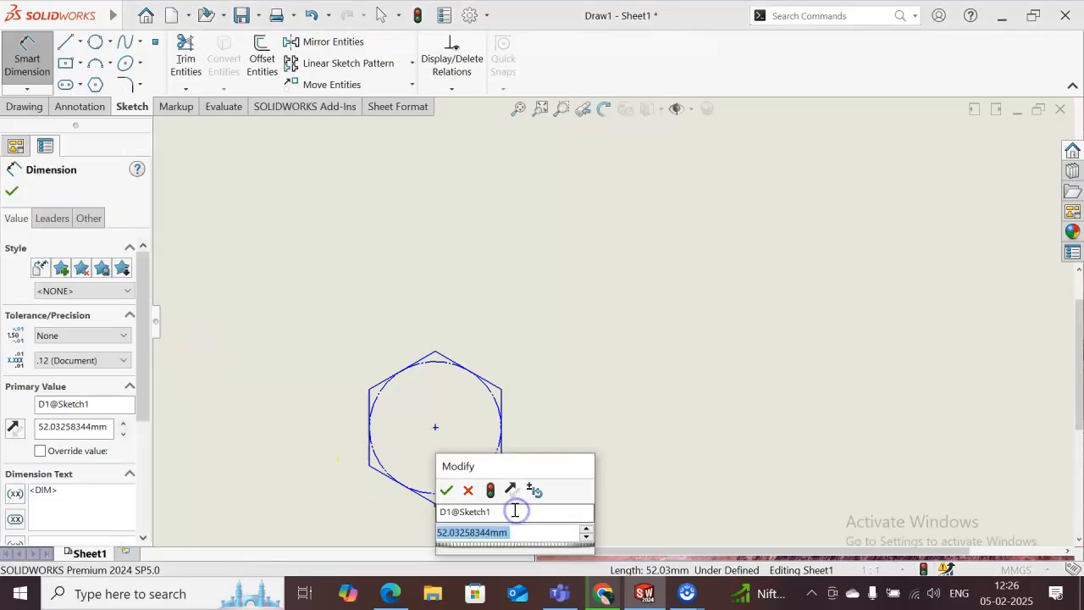
type("50")
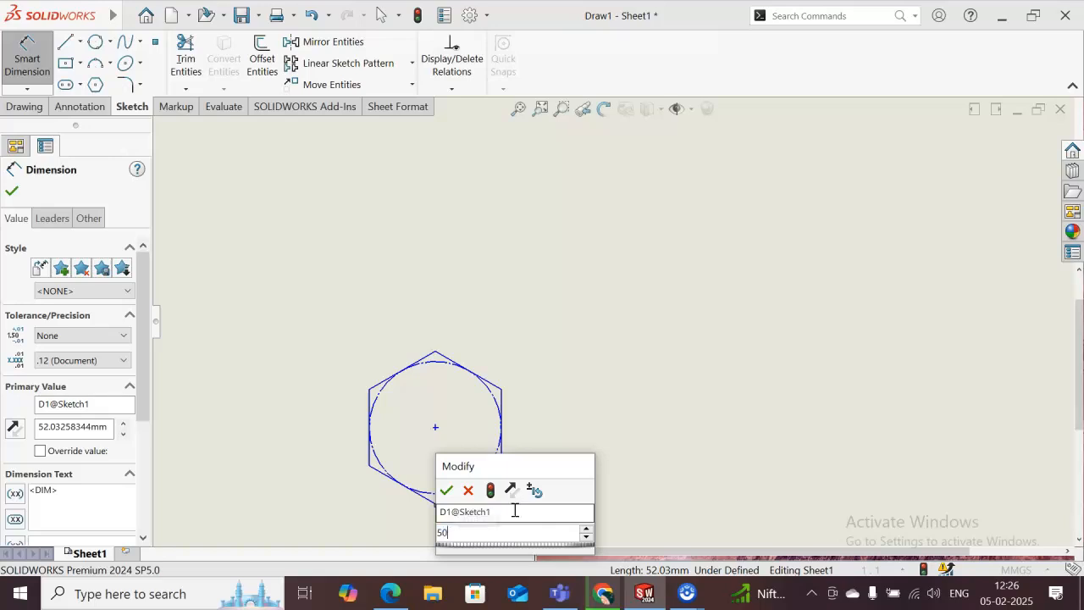
key("Return")
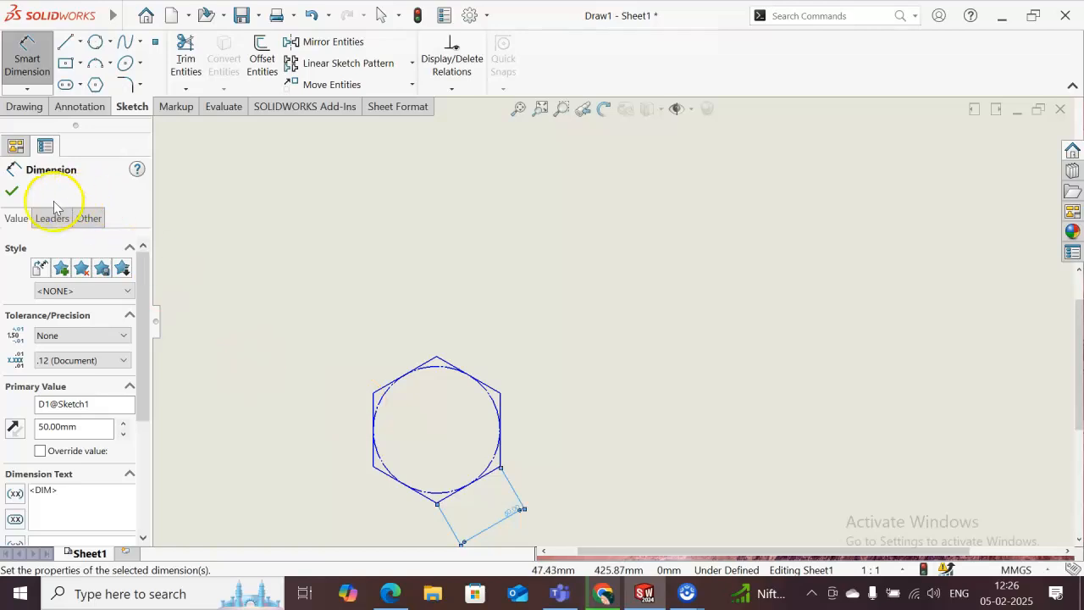
left_click(11, 191)
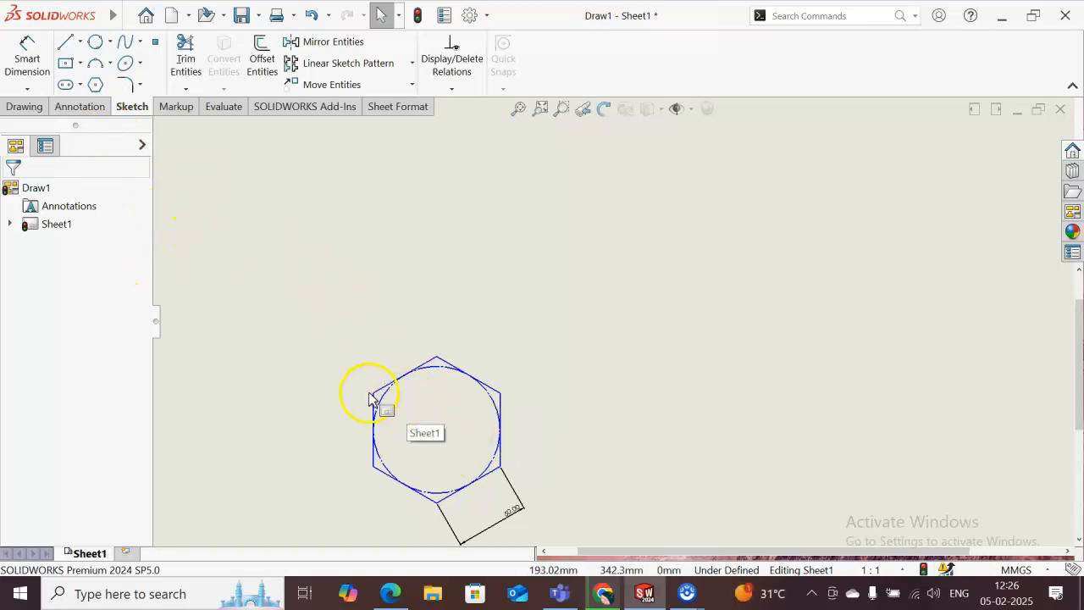
- Sketch a five-sided inscribed-circle polygon about 69 mm in diameter to the left of the hexagon, at an angle of about 93°
left_click(96, 87)
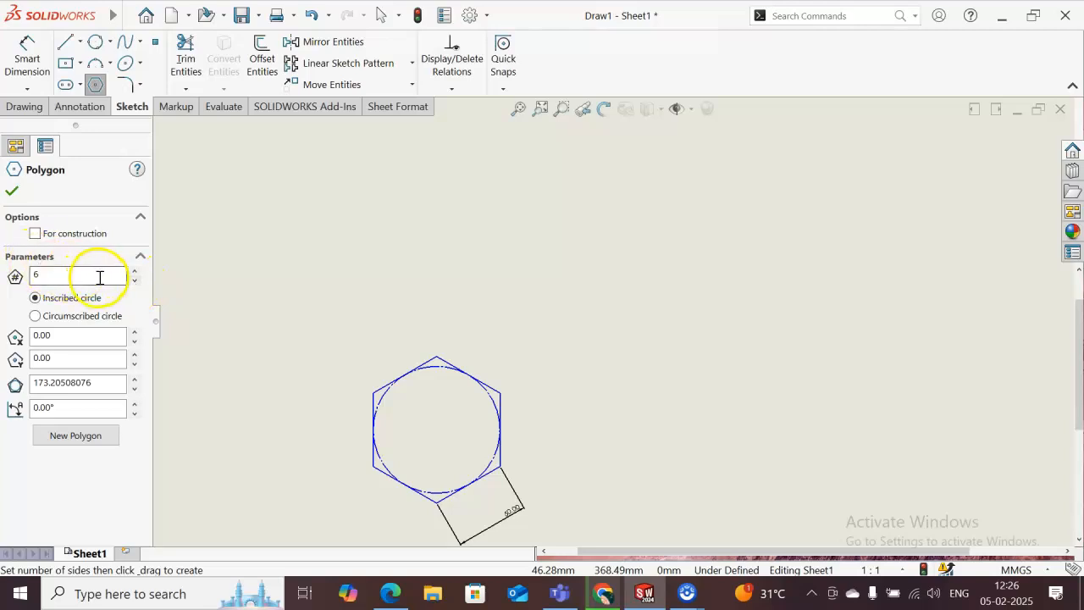
left_click(134, 281)
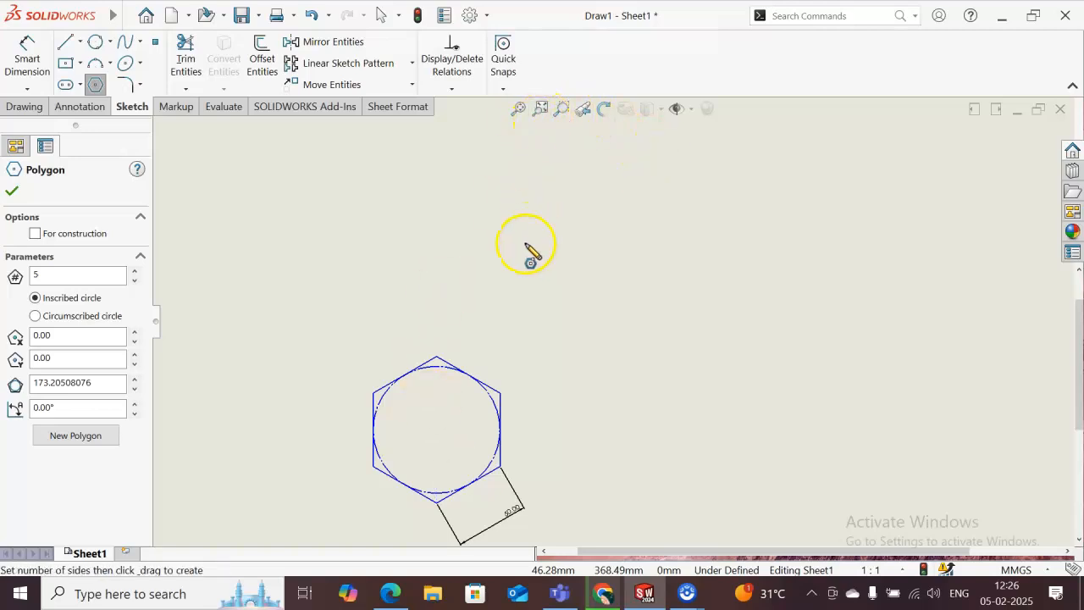
left_click(538, 111)
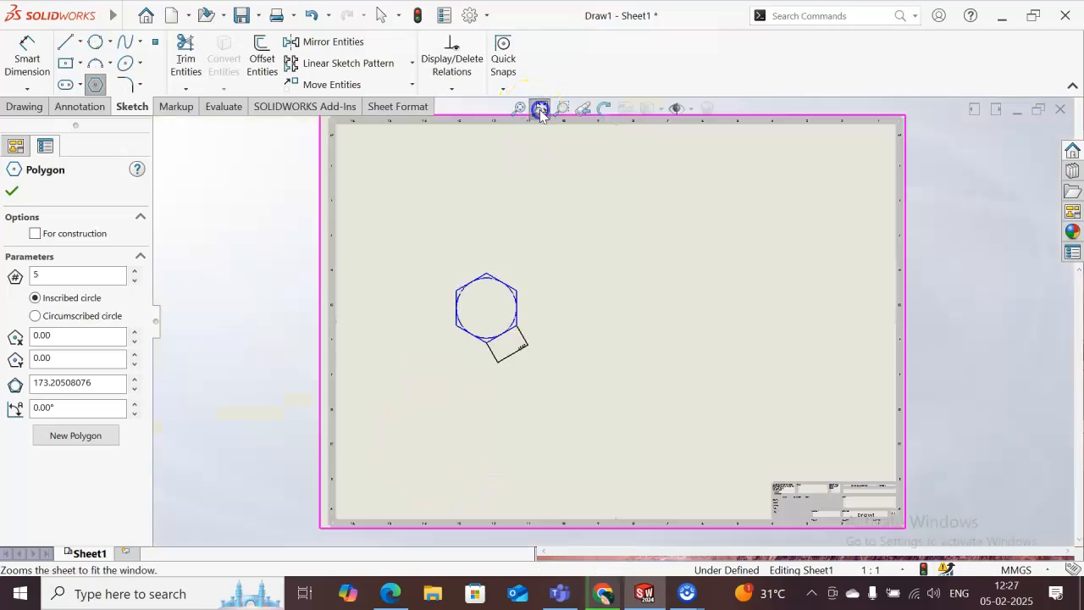
left_click(563, 113)
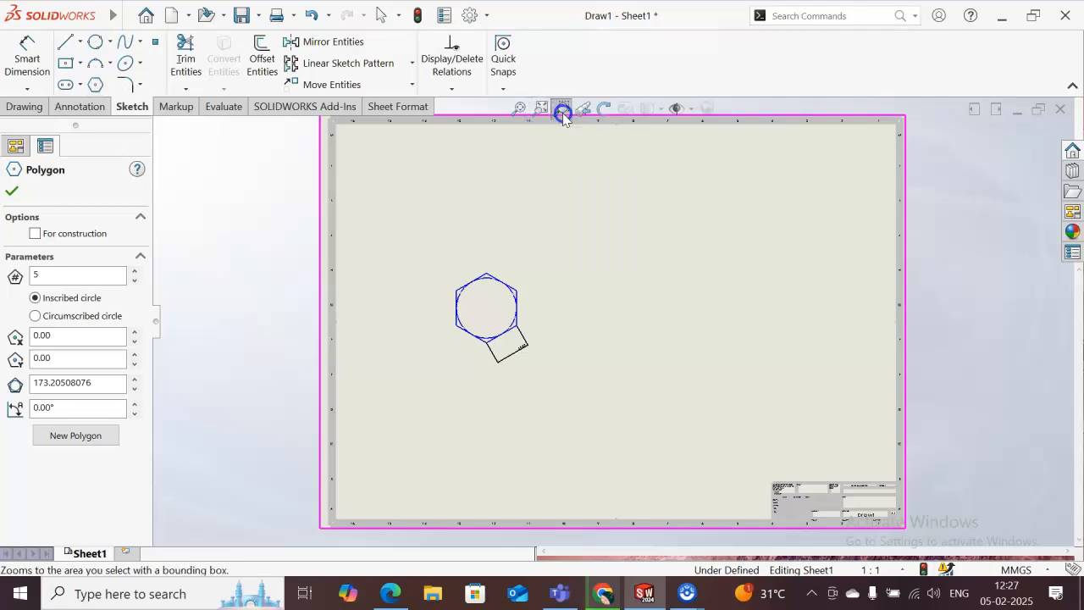
left_click(532, 202)
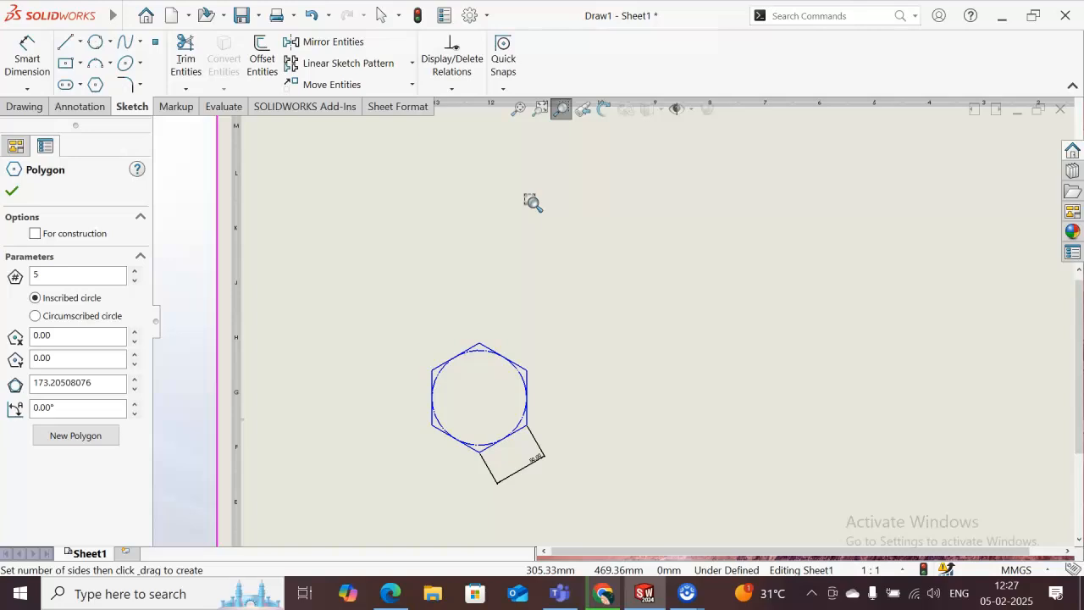
left_click(532, 202)
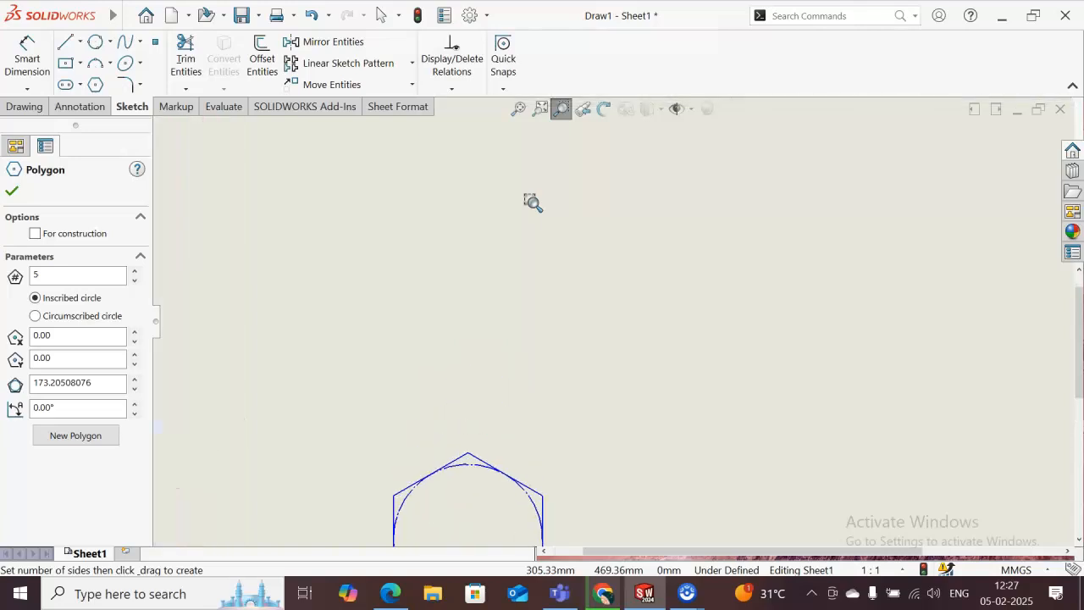
left_click_drag(559, 395, 551, 316)
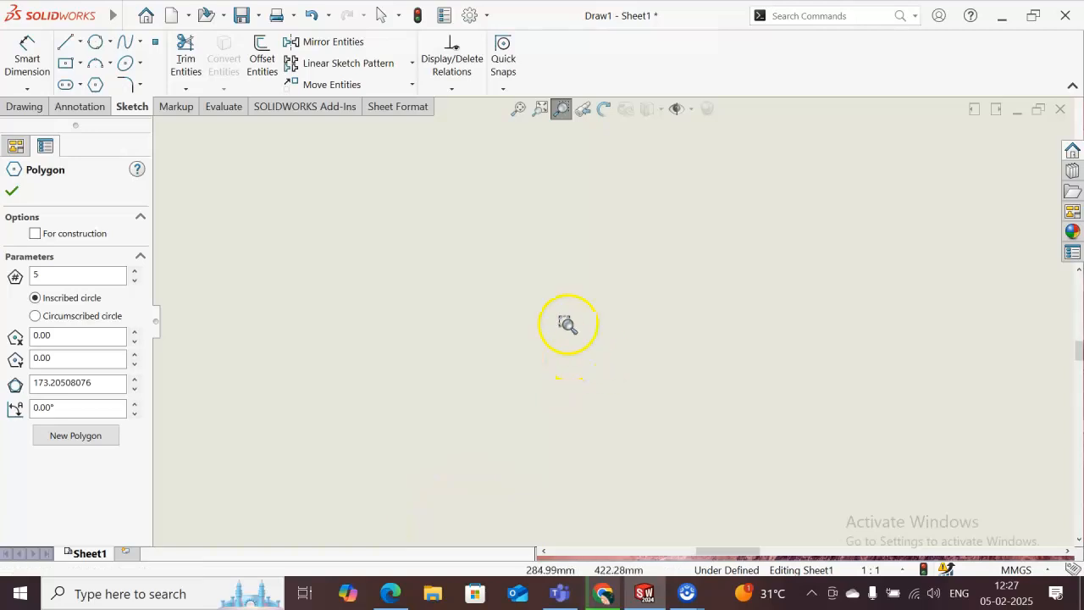
left_click(519, 110)
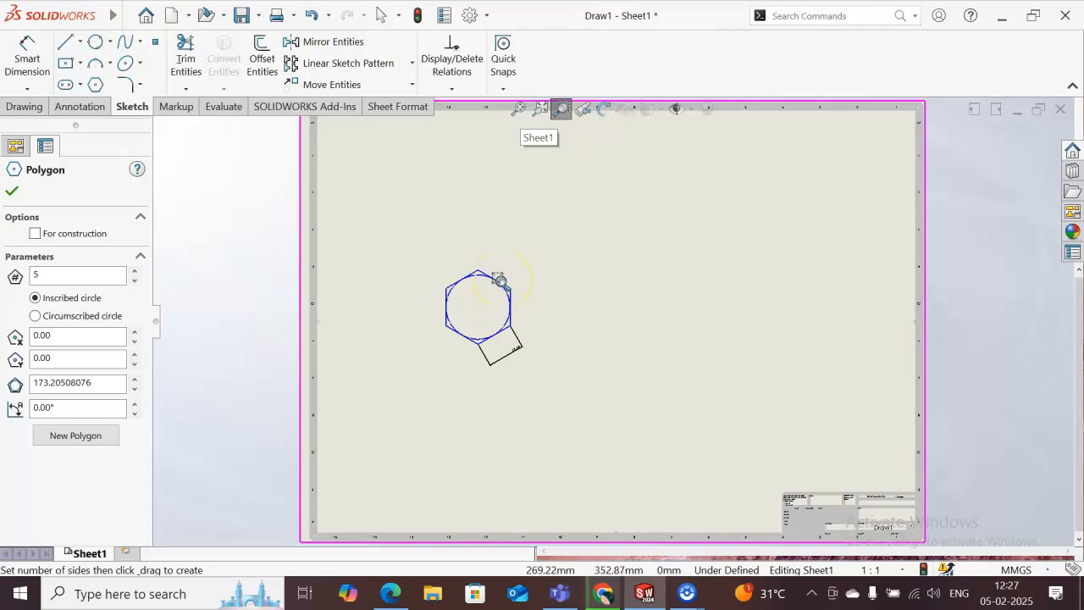
scroll(500, 282, "up", 4)
scroll(501, 281, "down", 7)
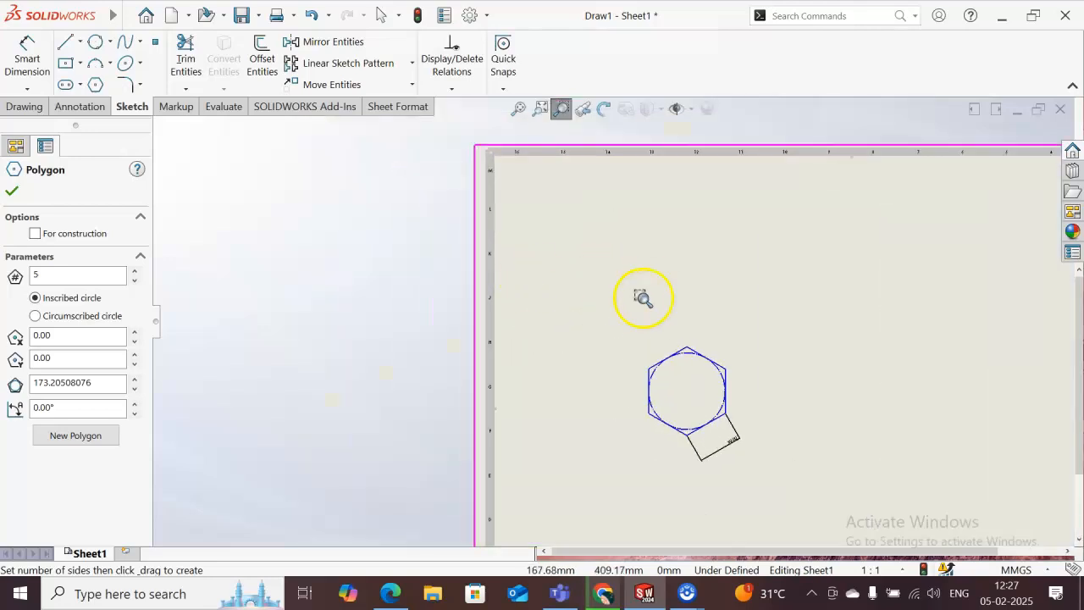
scroll(590, 308, "down", 5)
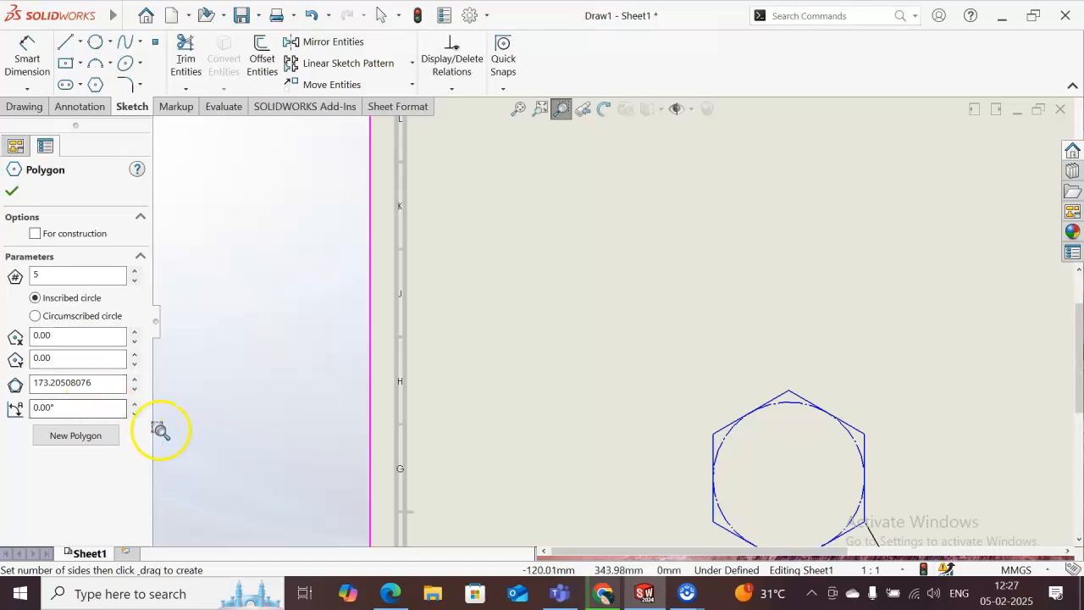
left_click(13, 191)
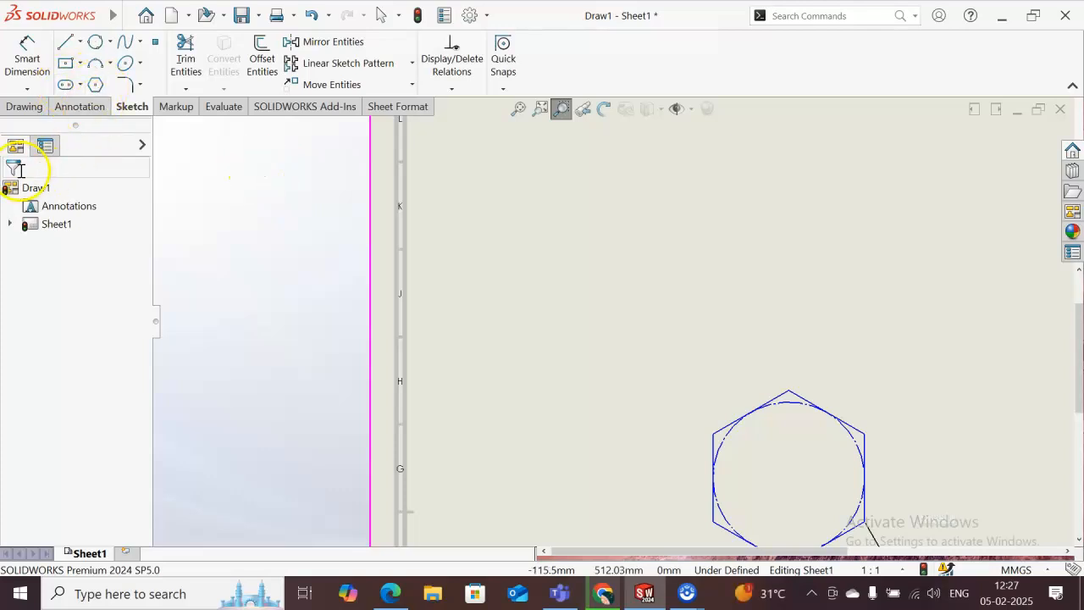
left_click(93, 85)
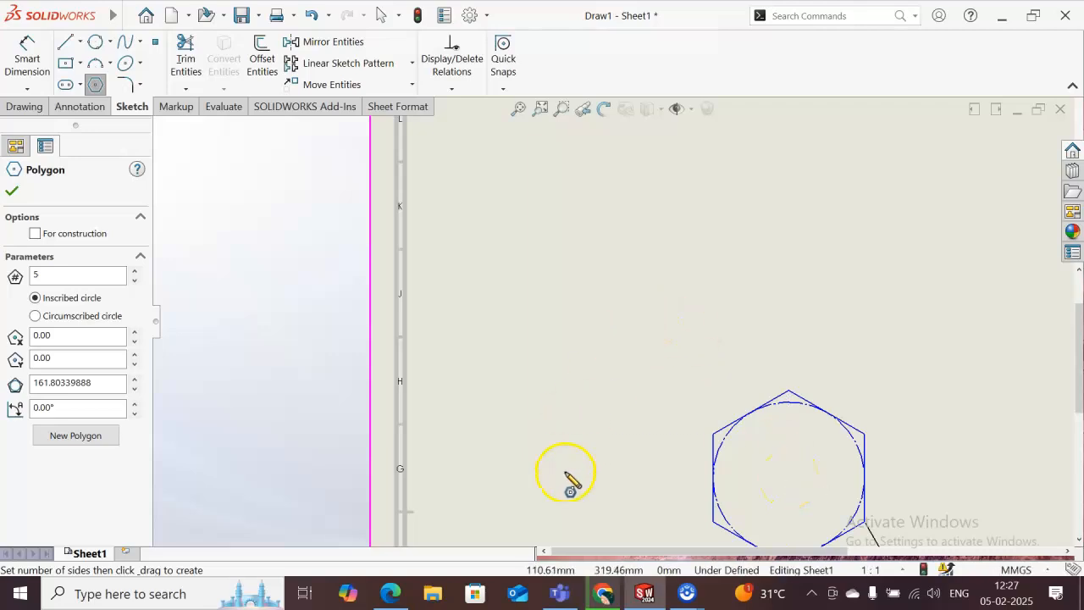
left_click_drag(561, 475, 551, 392)
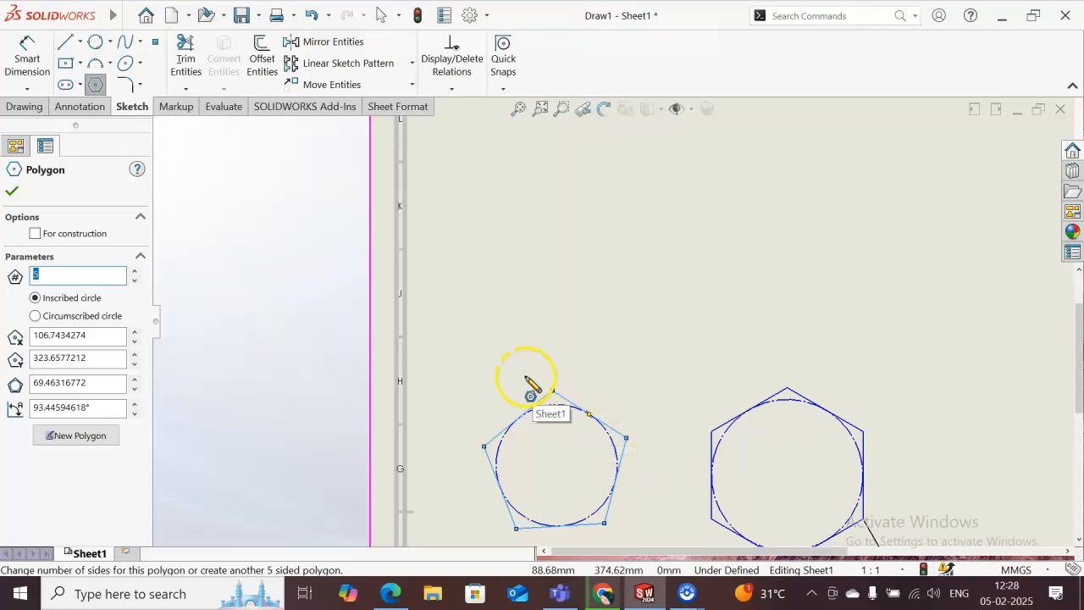
- Add a horizontal dimension across the pentagon's upper-right side and delete it
left_click(29, 71)
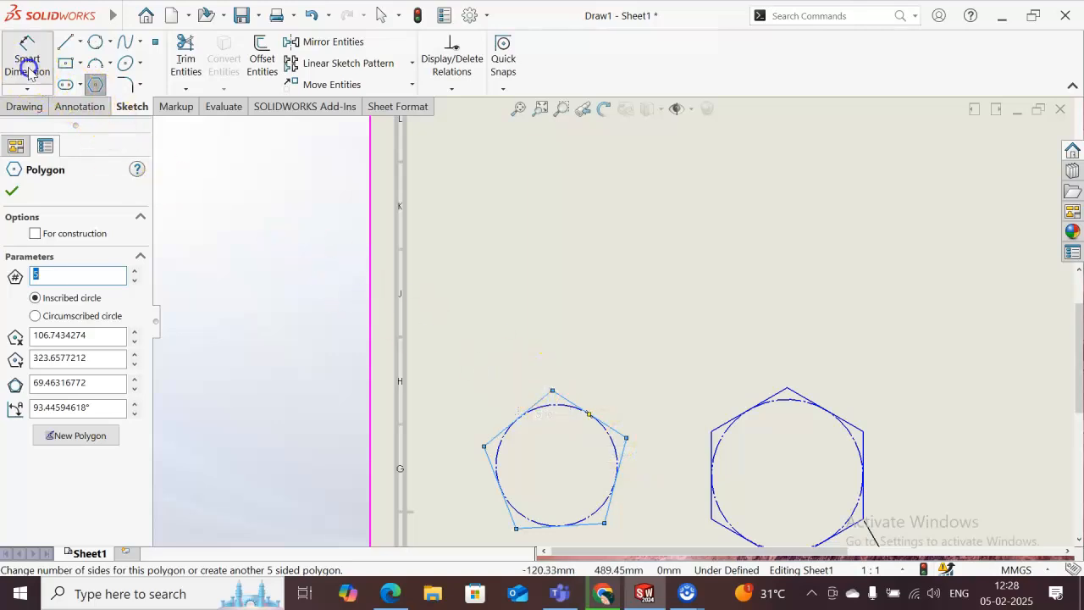
left_click(575, 405)
left_click(619, 347)
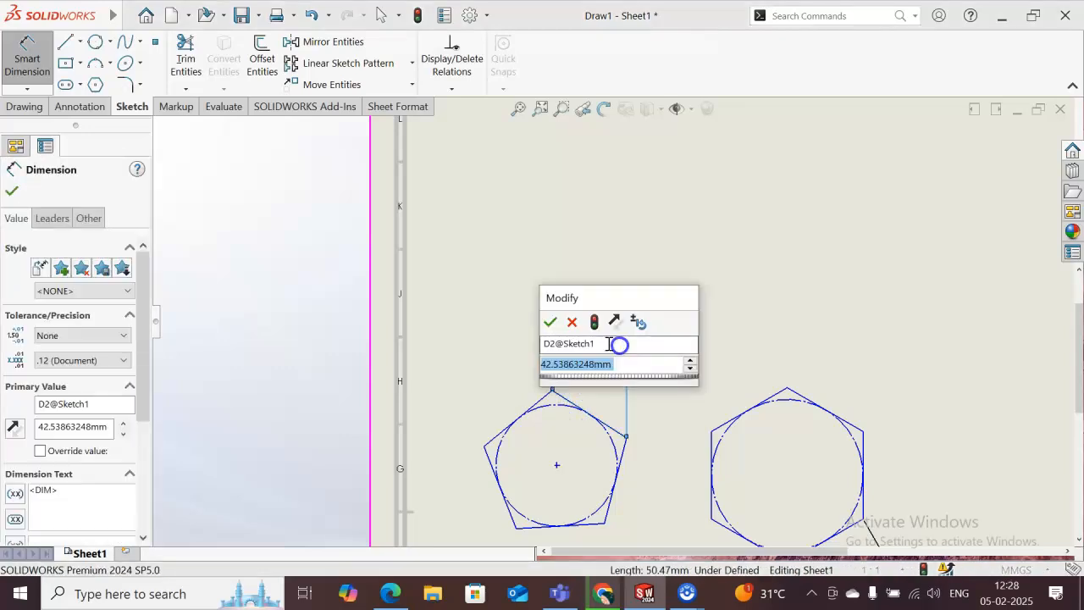
key("Return")
key("Escape")
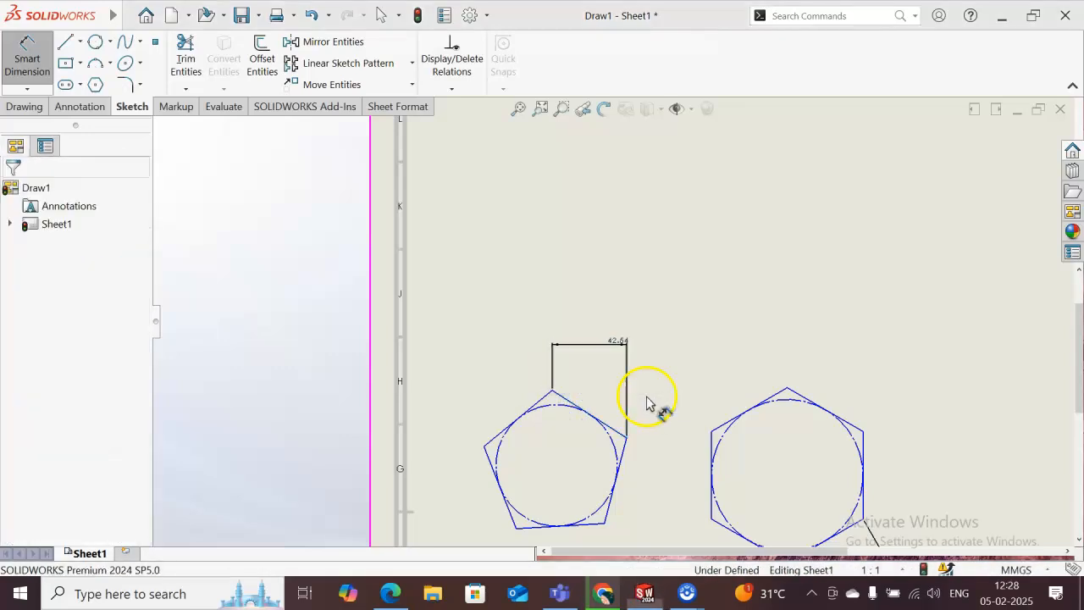
left_click(616, 346)
key("Delete")
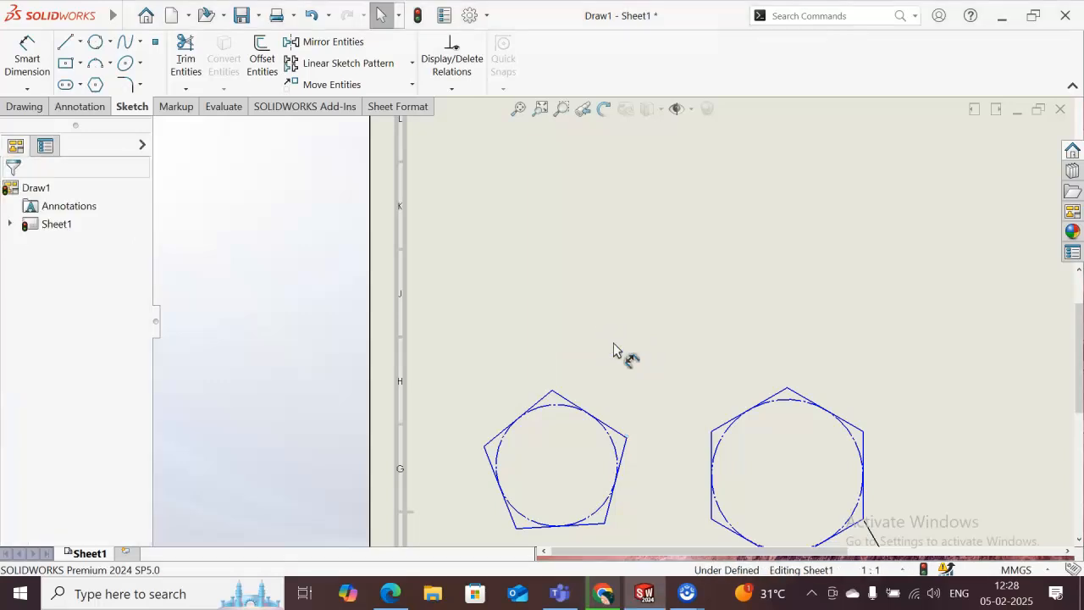
- Dimension the pentagon's upper-right side at 50 mm, aligned with the side
left_click(27, 48)
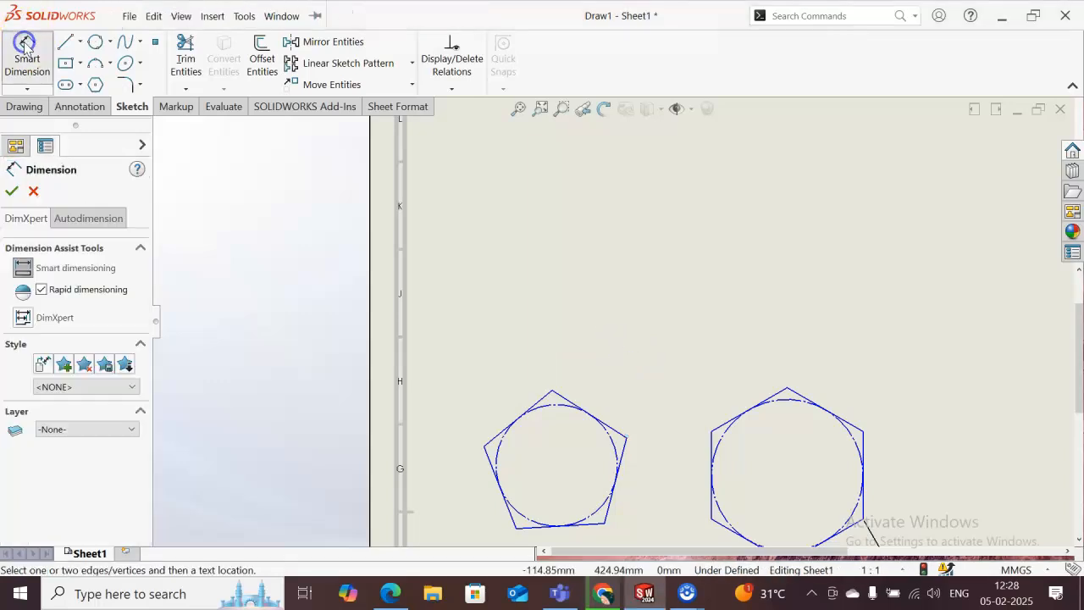
left_click_drag(616, 434, 666, 383)
left_click(666, 383)
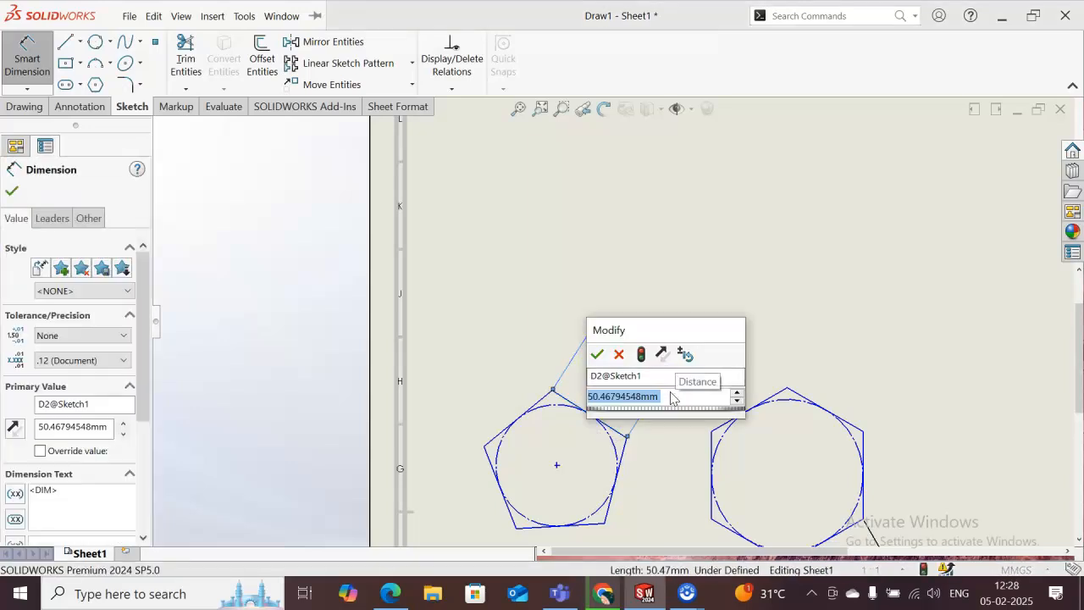
type("50")
key("Return")
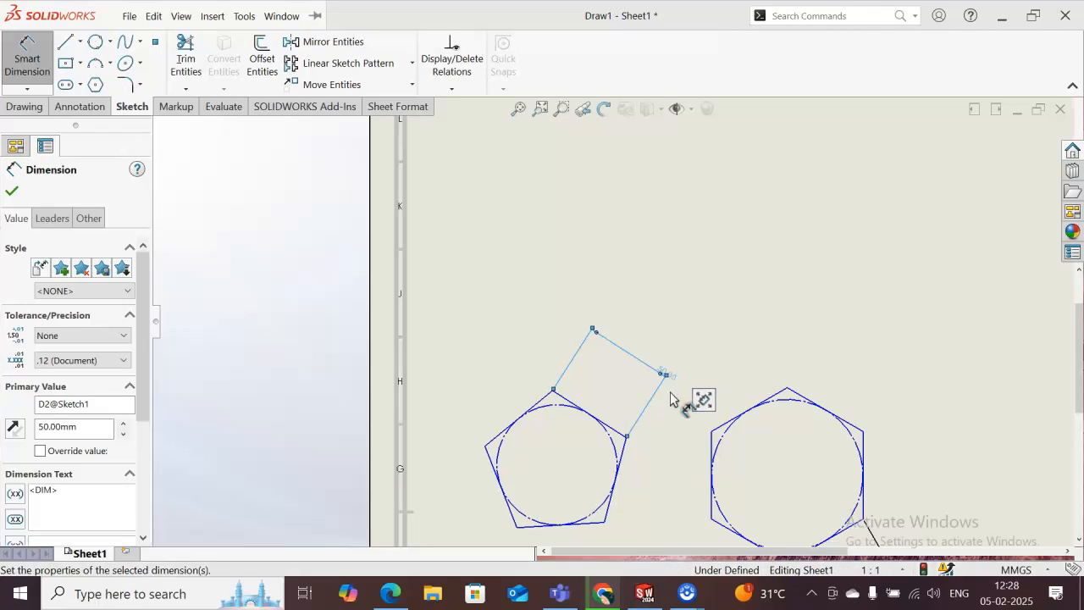
left_click(660, 487)
left_click(663, 373)
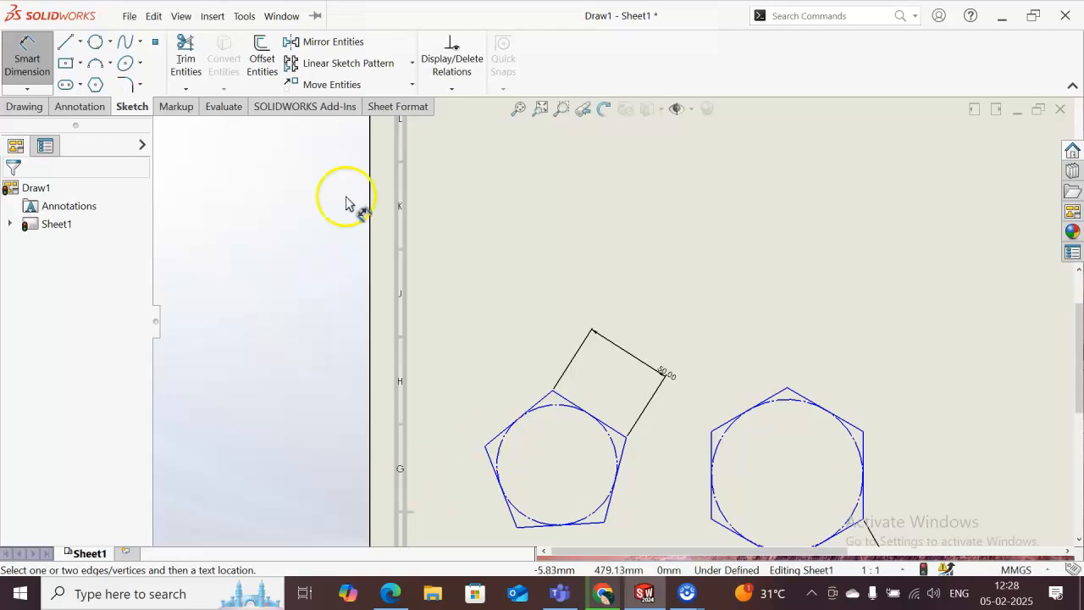
- Sketch an eight-sided inscribed-circle polygon with sides about 41 mm long above the pentagon
left_click(96, 85)
left_click(52, 271)
key("BackSpace")
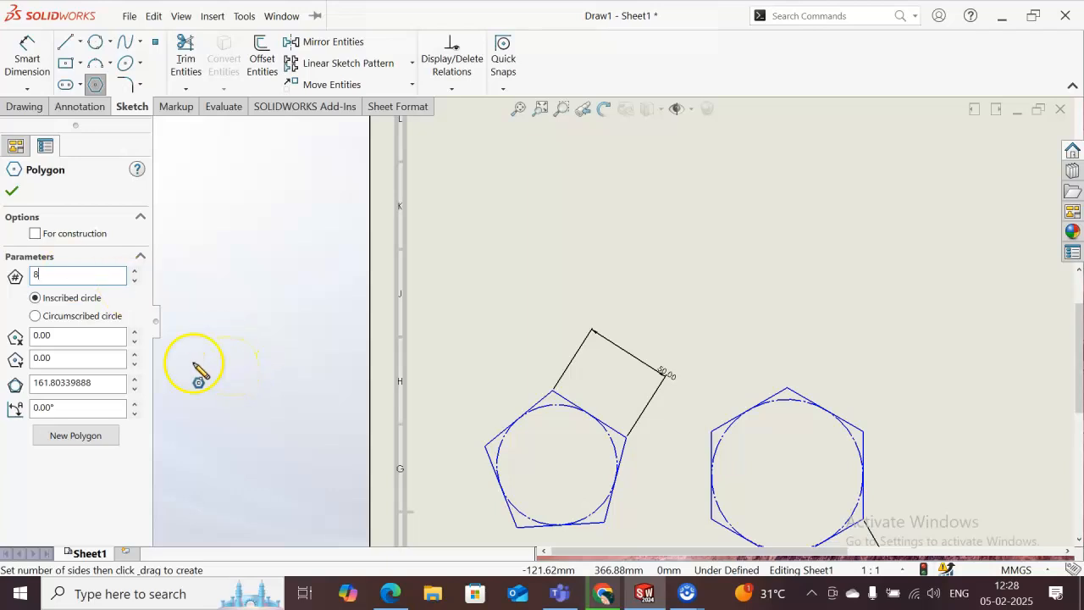
left_click(107, 357)
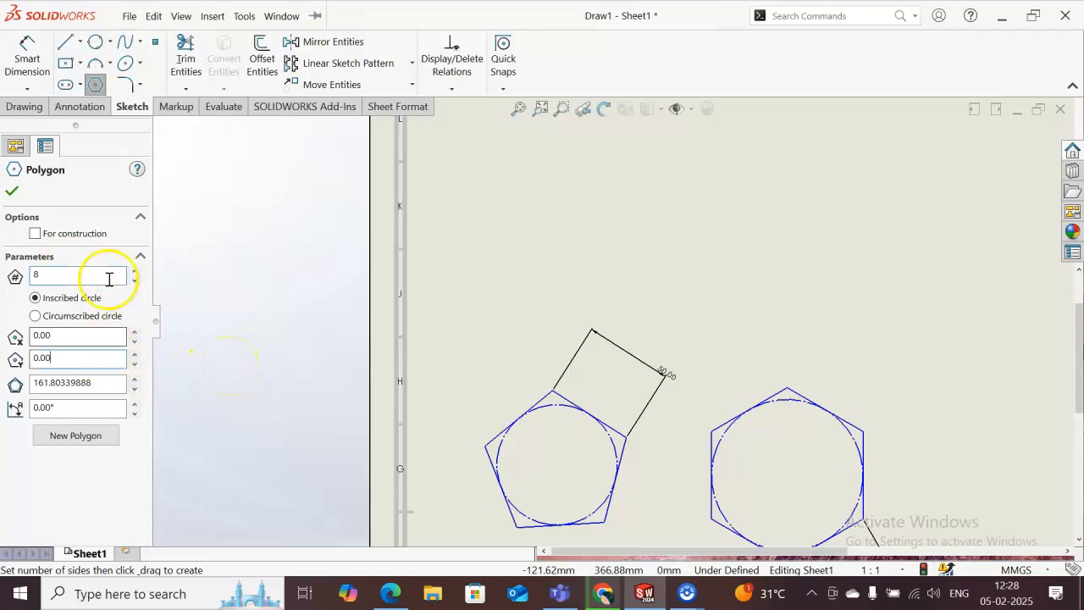
left_click(36, 235)
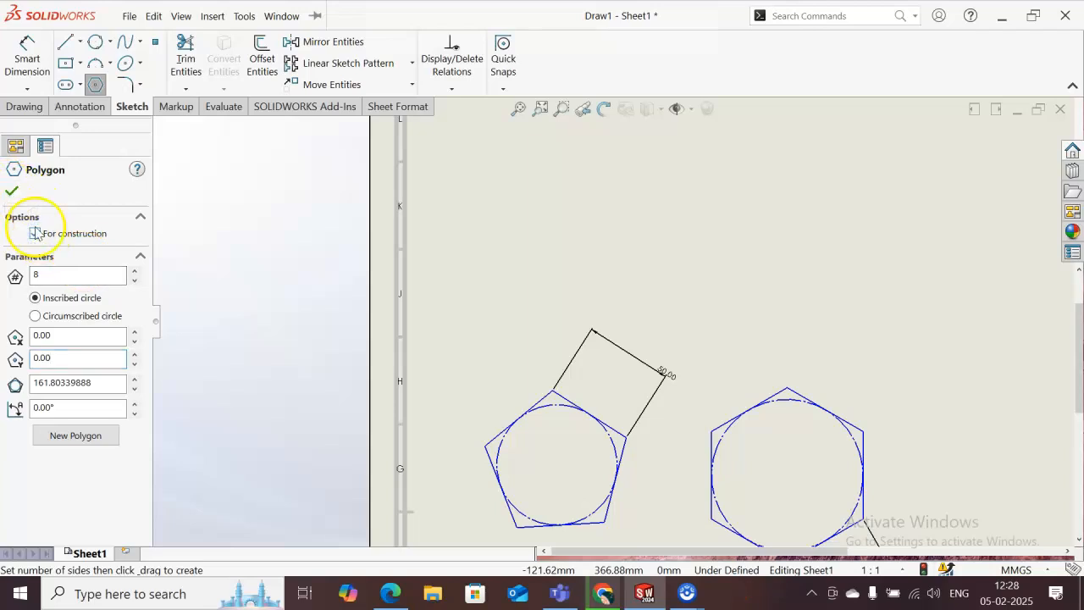
left_click(12, 194)
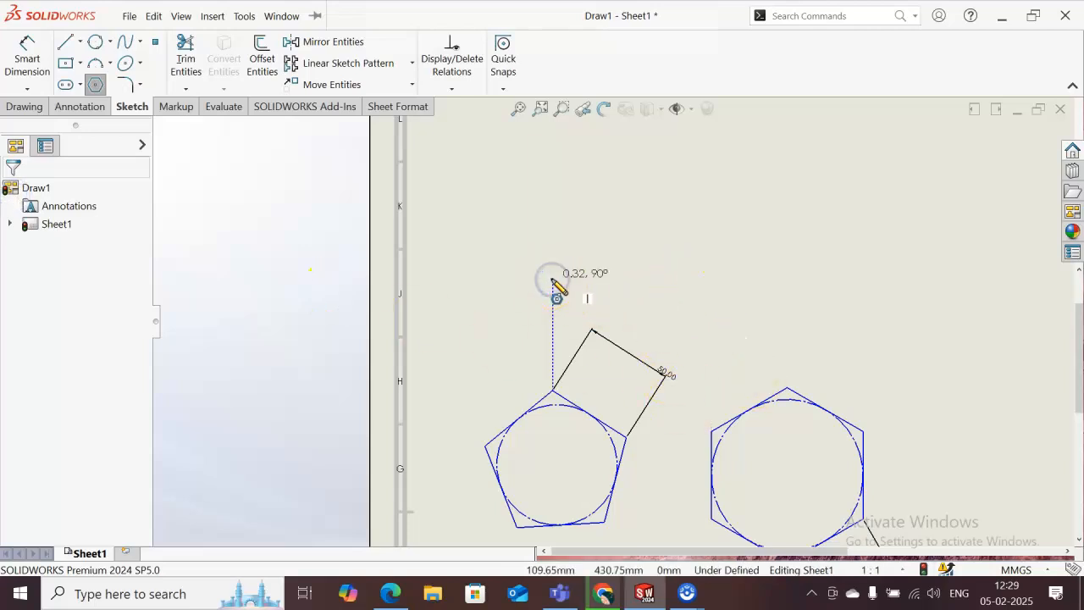
left_click(638, 320)
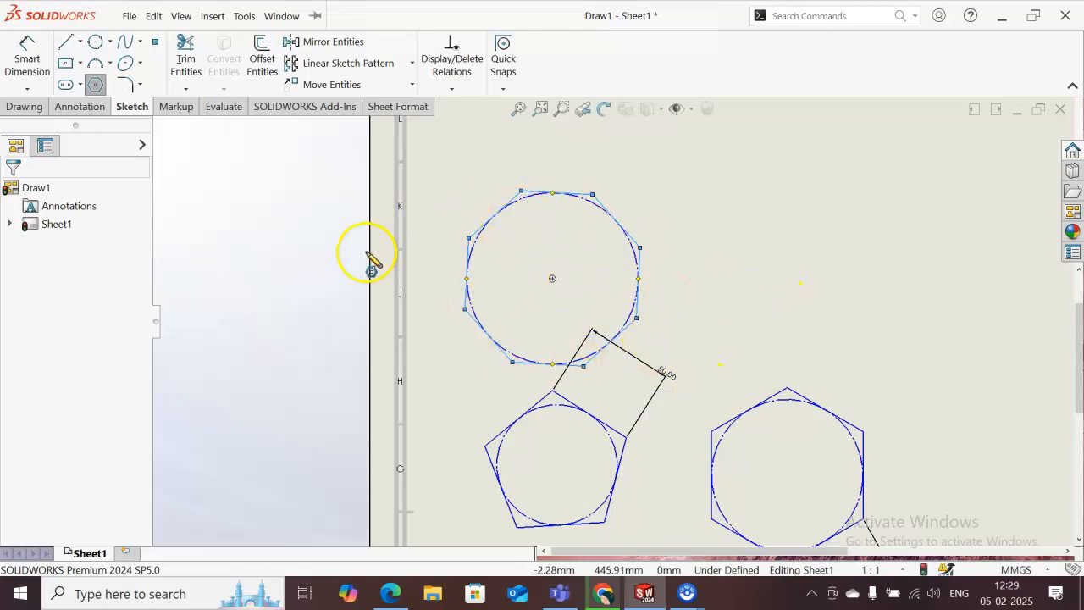
- Dimension the octagon's upper-right side at 50 mm, aligned with the side
left_click(27, 54)
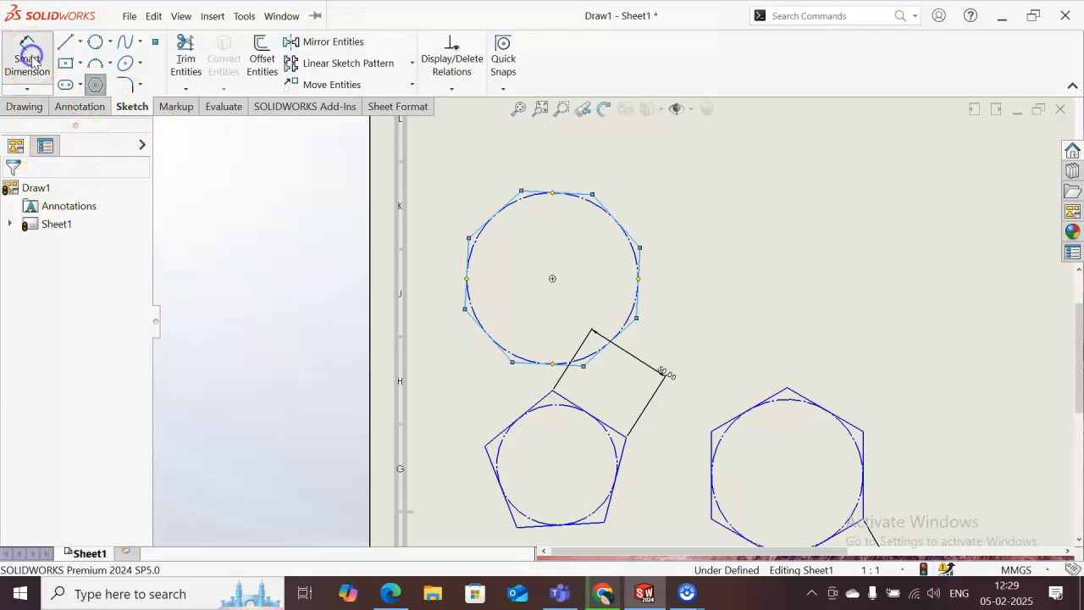
left_click(631, 241)
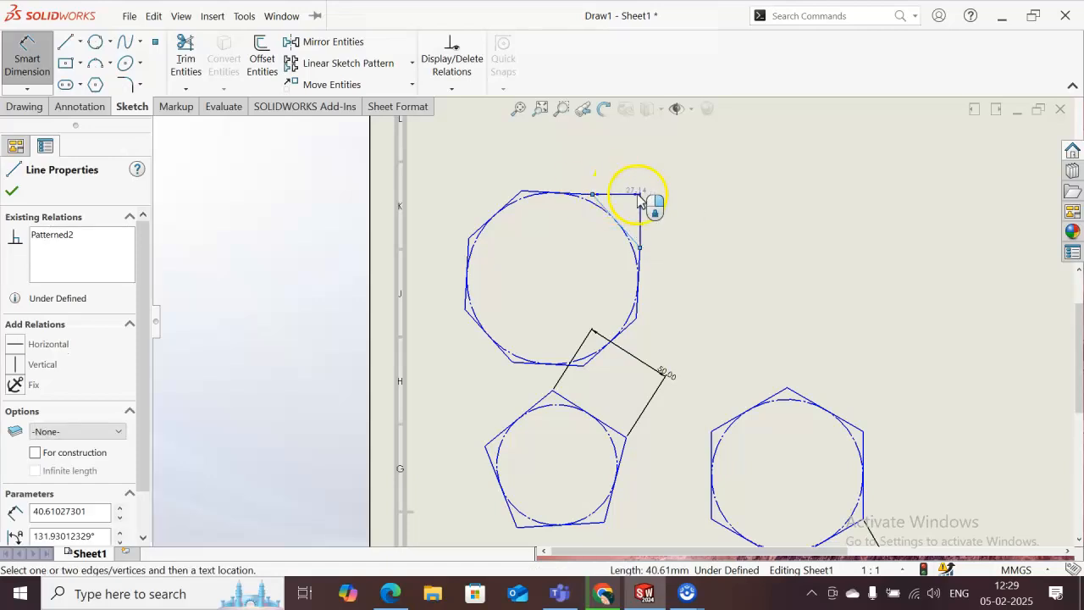
left_click(641, 201)
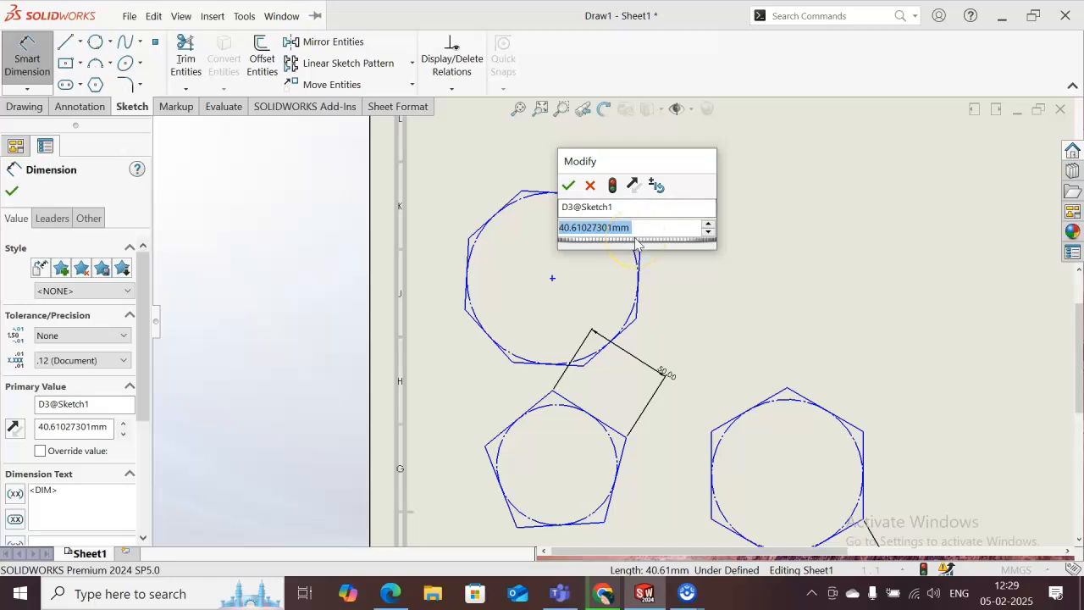
type("50")
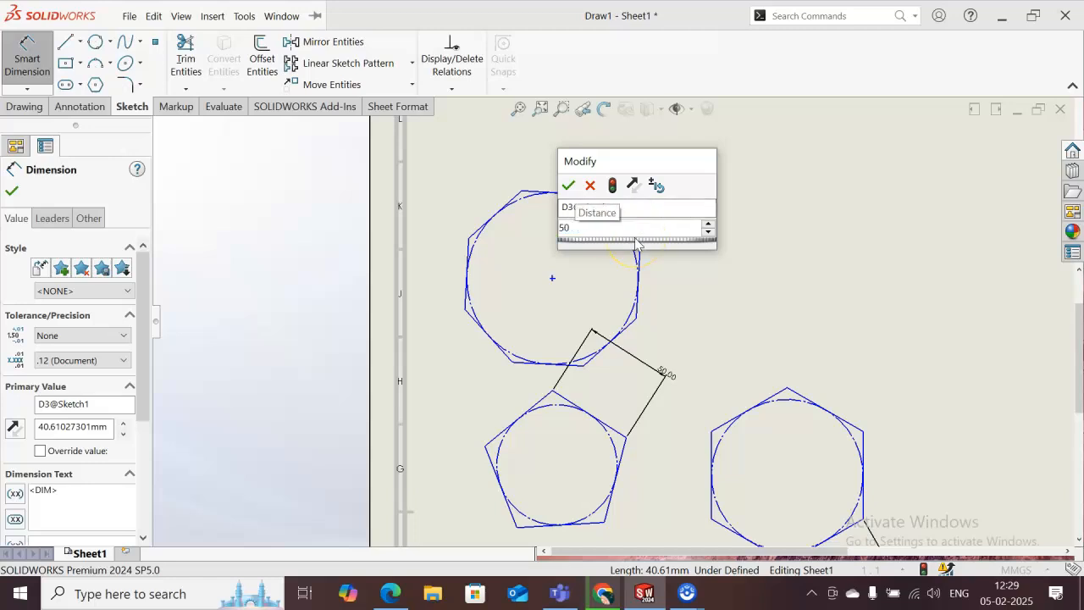
key("Return")
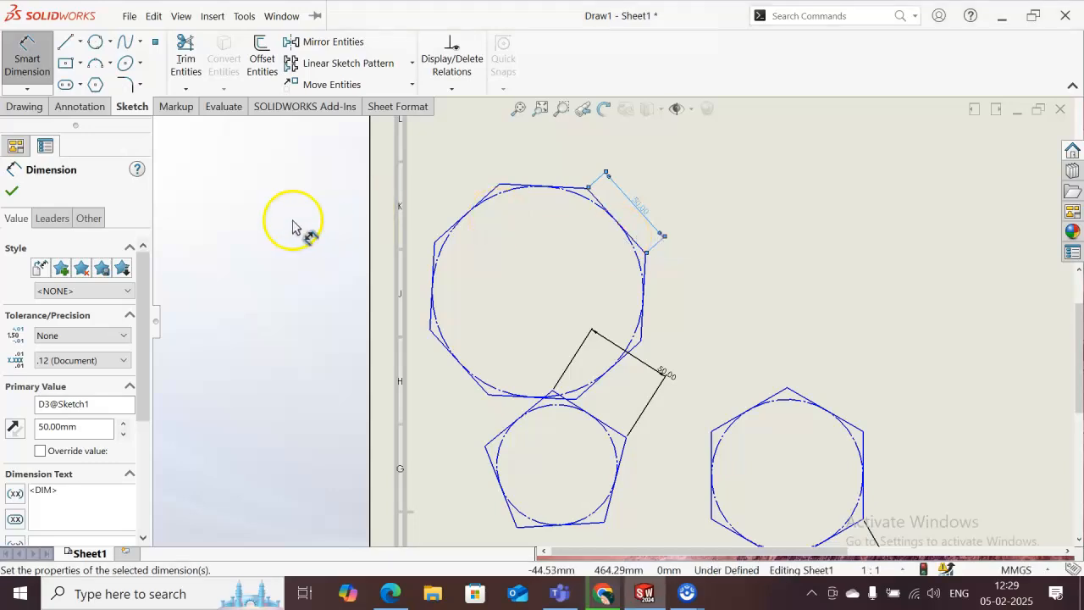
- Sketch a center rectangle about 130 mm wide and 117 mm high from the middle of the octagon
left_click(141, 88)
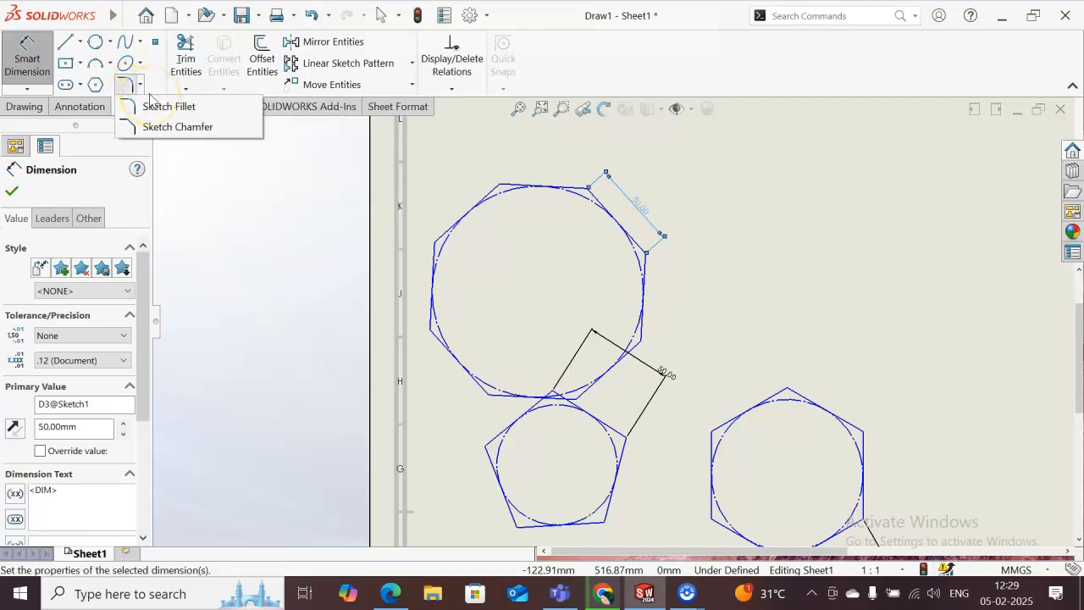
left_click(142, 90)
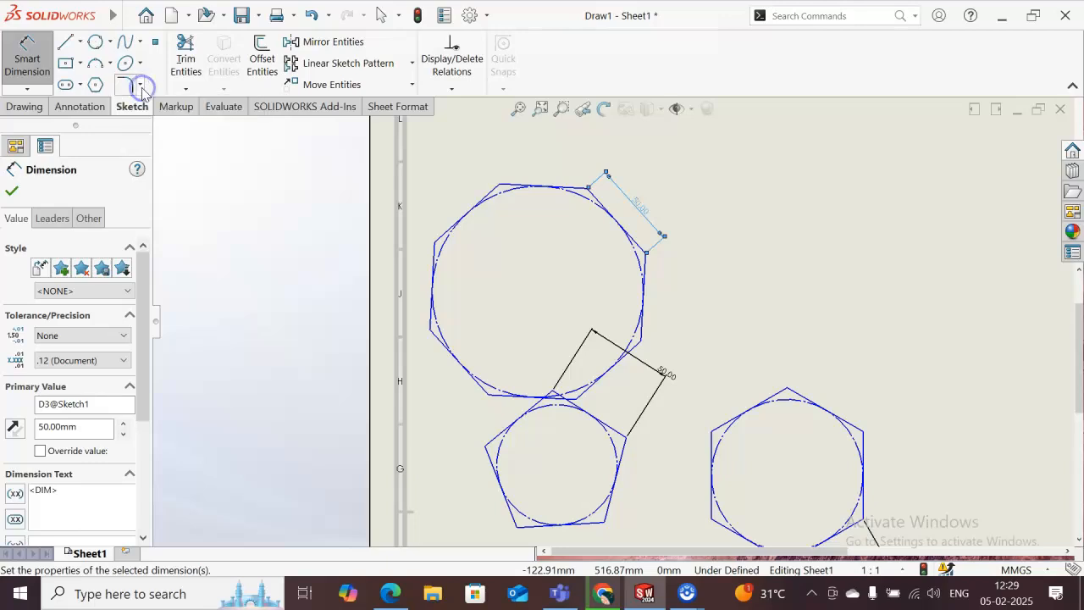
left_click(66, 63)
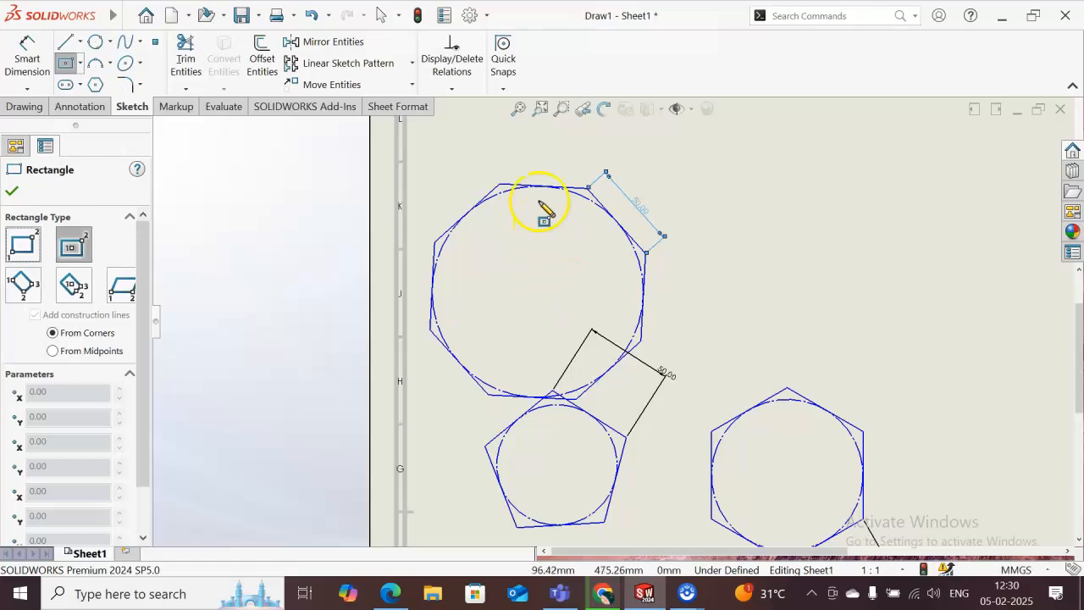
left_click(536, 286)
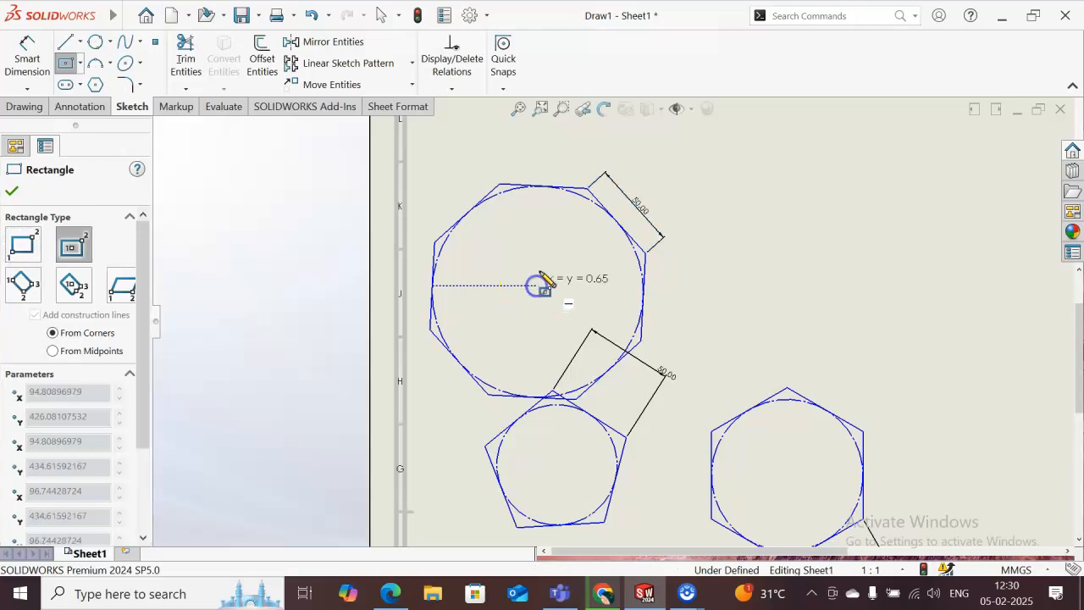
left_click(649, 183)
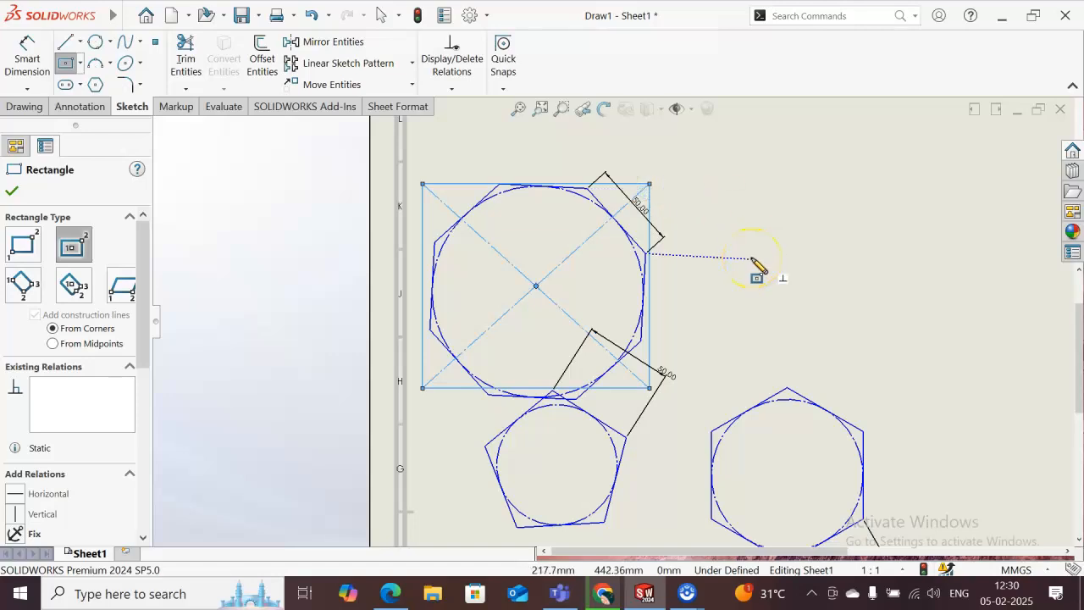
key("Escape")
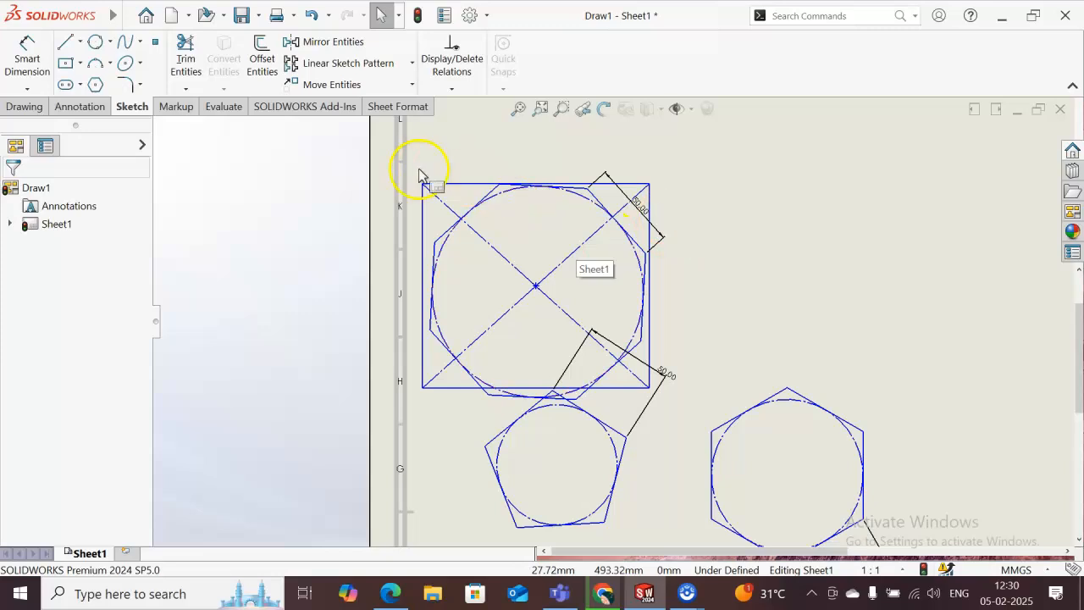
- Fillet the rectangle's upper-left corner with a 20 mm radius
left_click(140, 85)
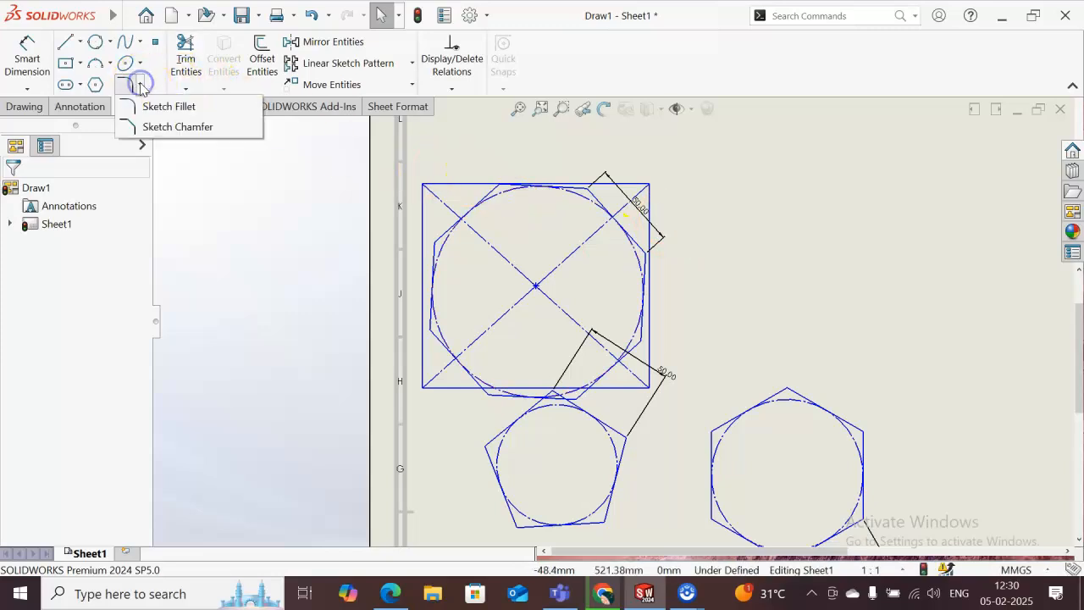
left_click(157, 108)
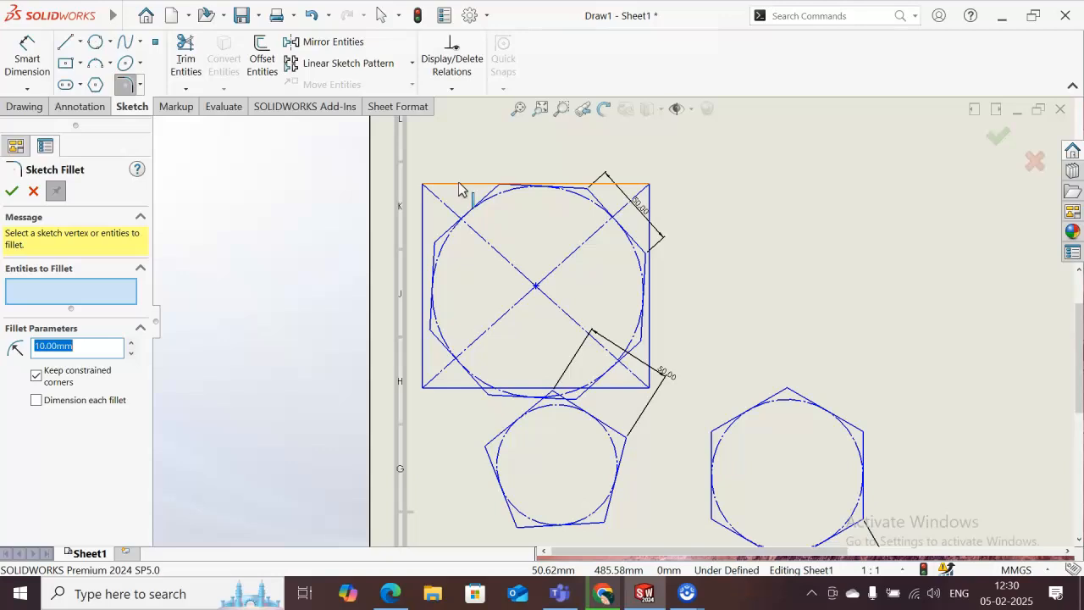
left_click(459, 185)
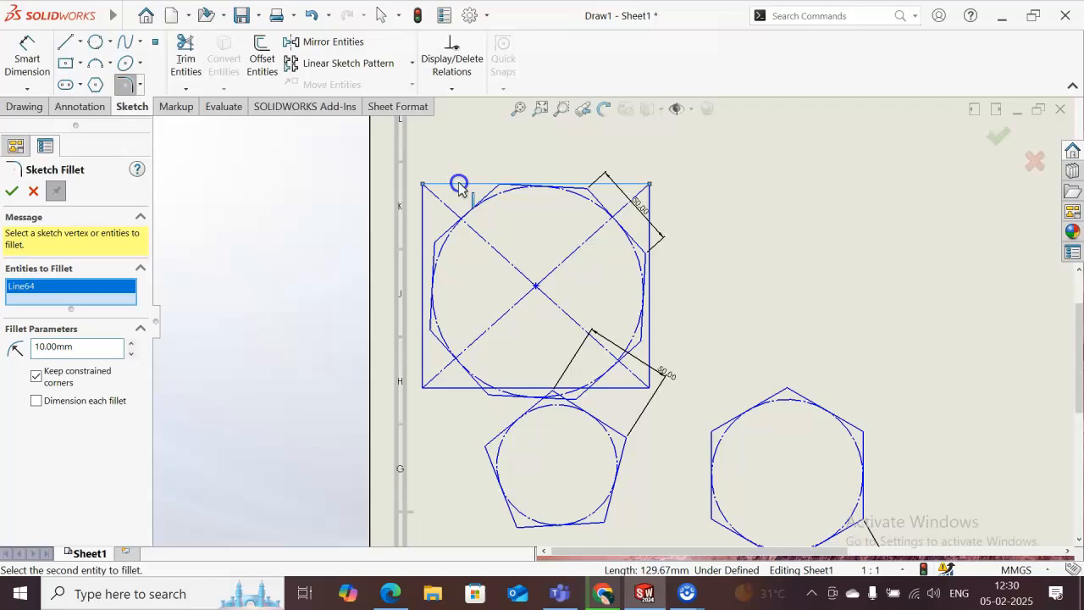
left_click(421, 227)
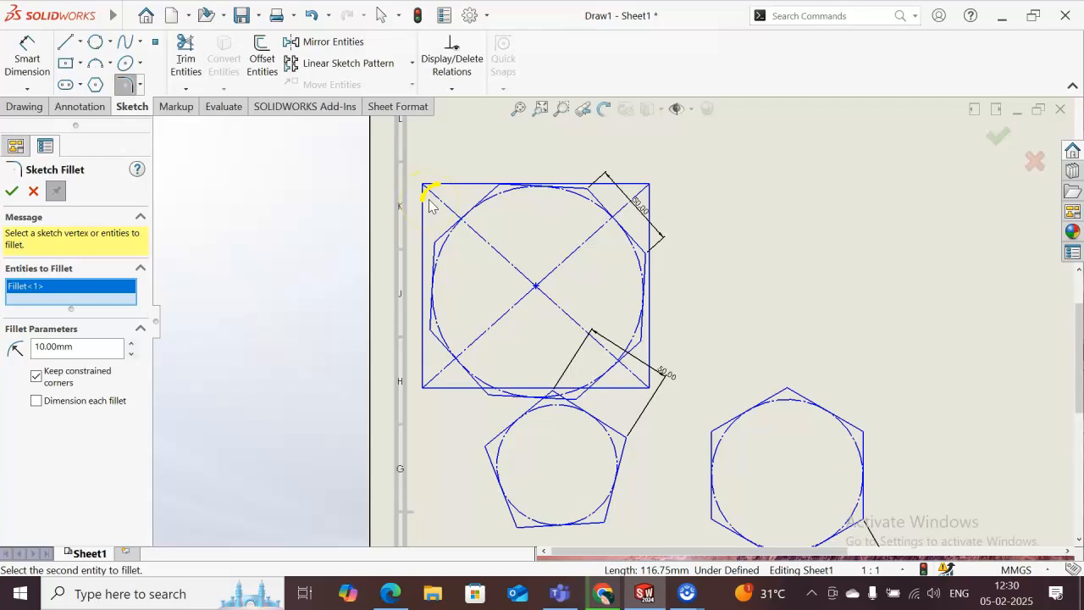
double_click(89, 348)
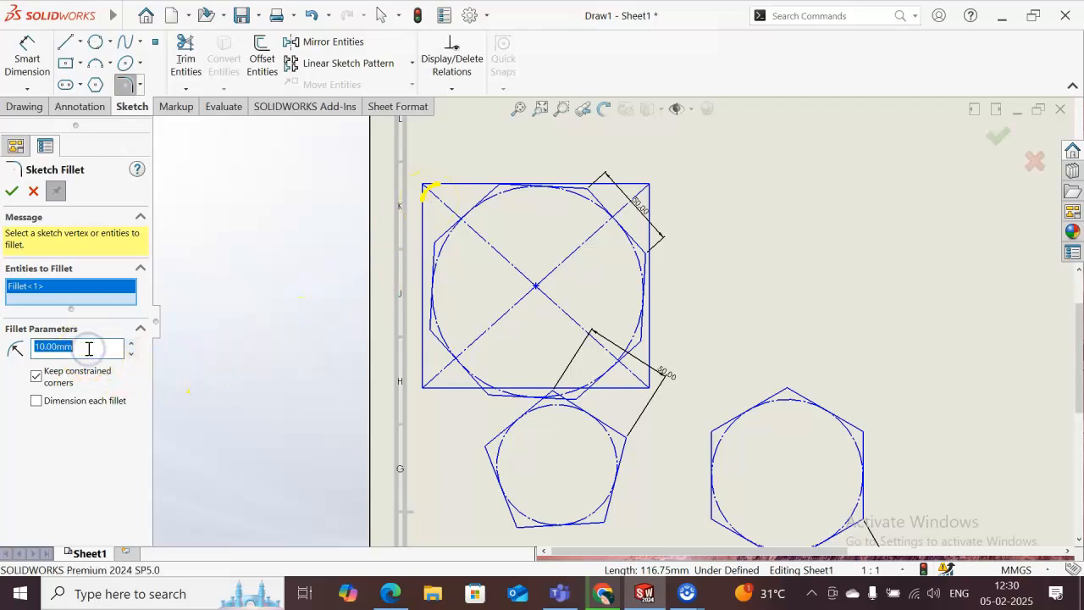
type("2")
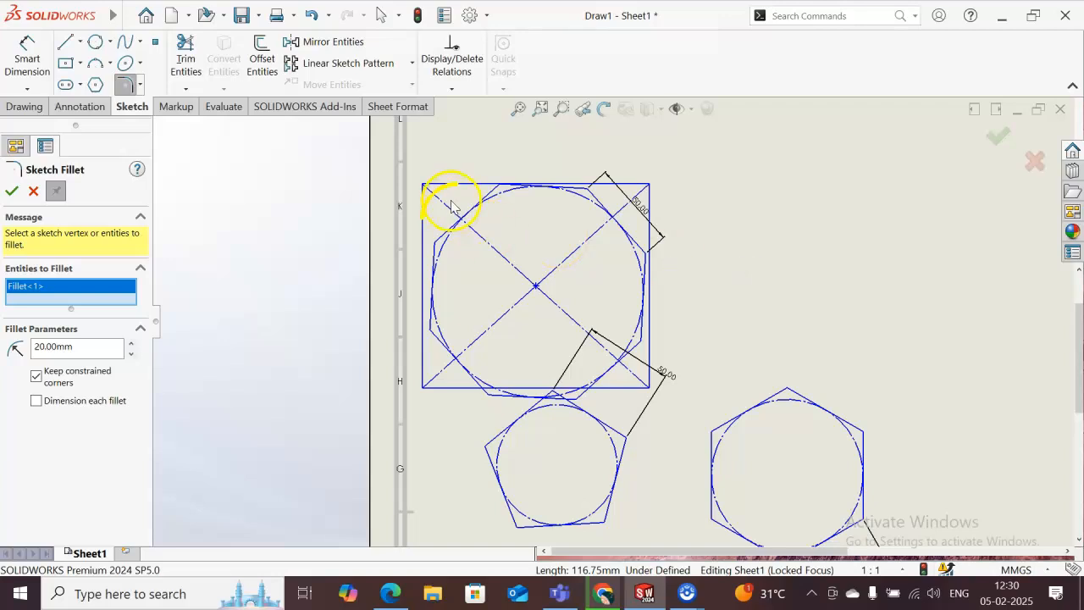
left_click(11, 192)
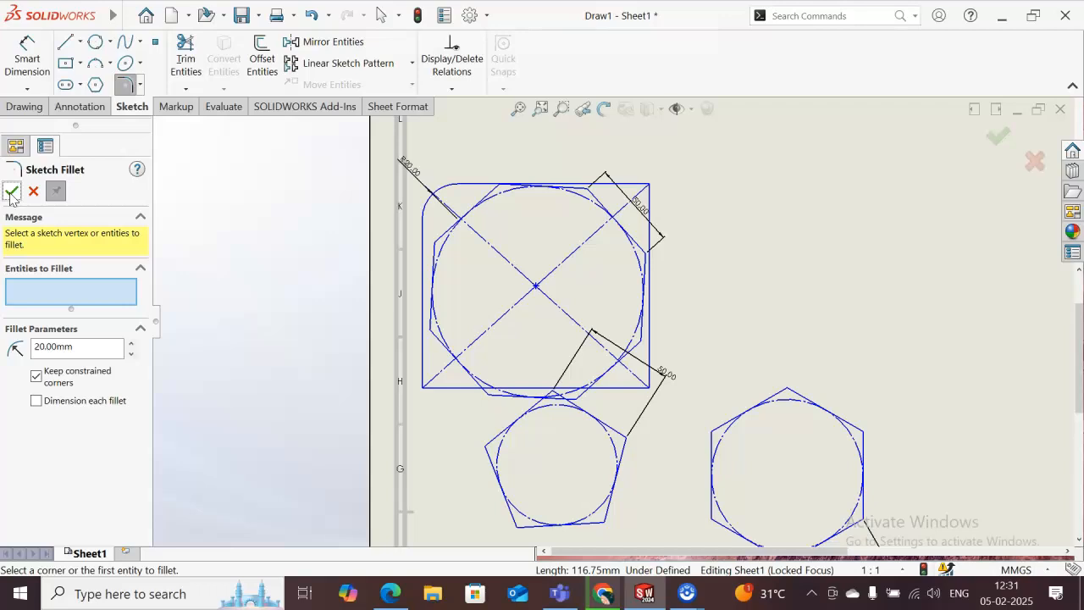
- Chamfer the rectangle's upper-right corner at an equal distance of 10 mm and set the chamfer distance parameter to 20 mm
left_click(140, 85)
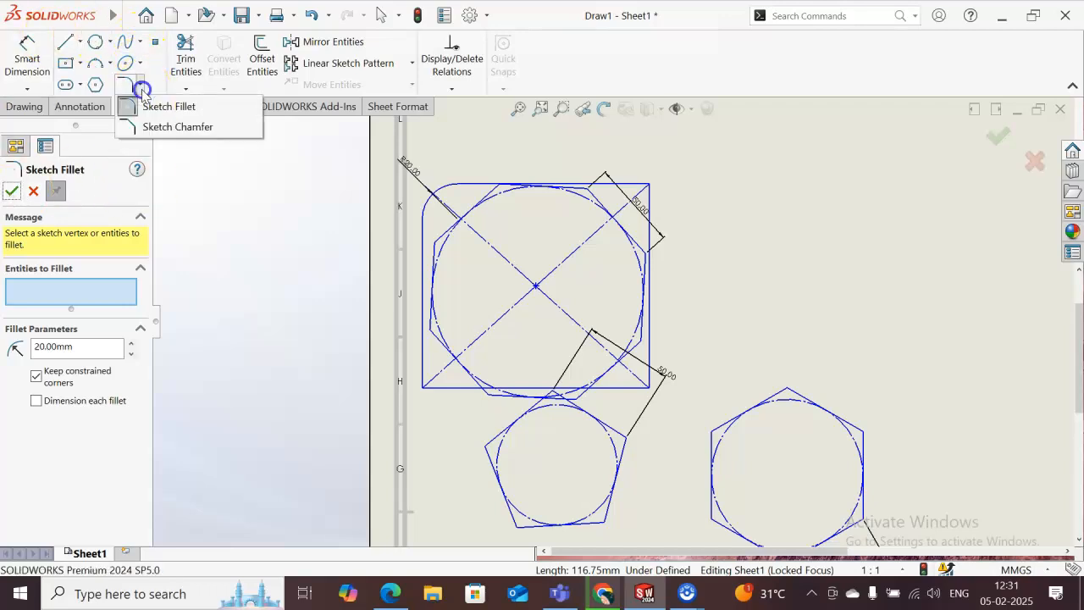
left_click(175, 127)
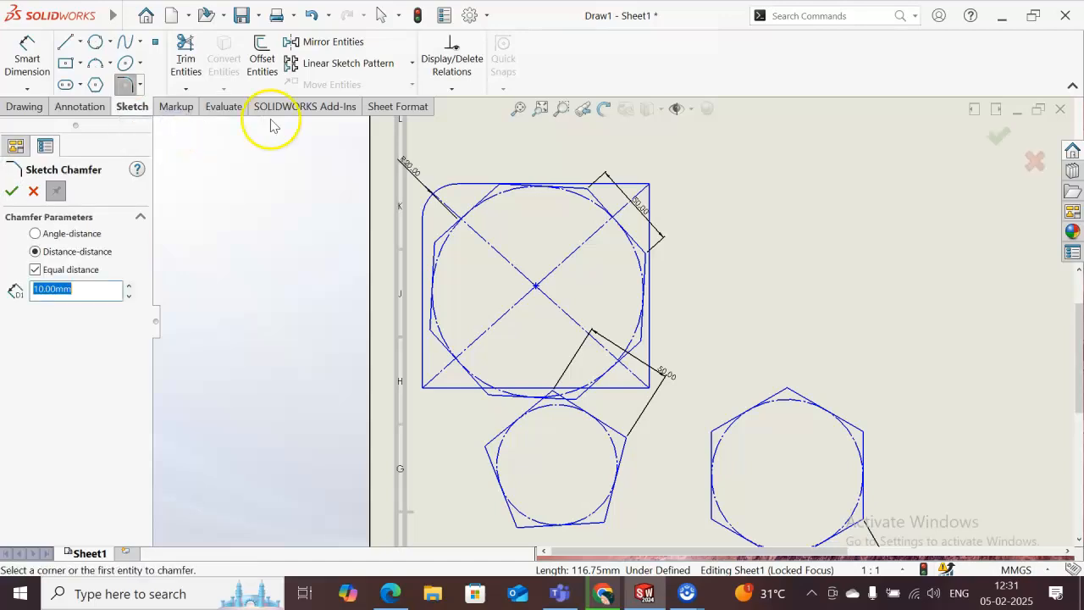
left_click(650, 185)
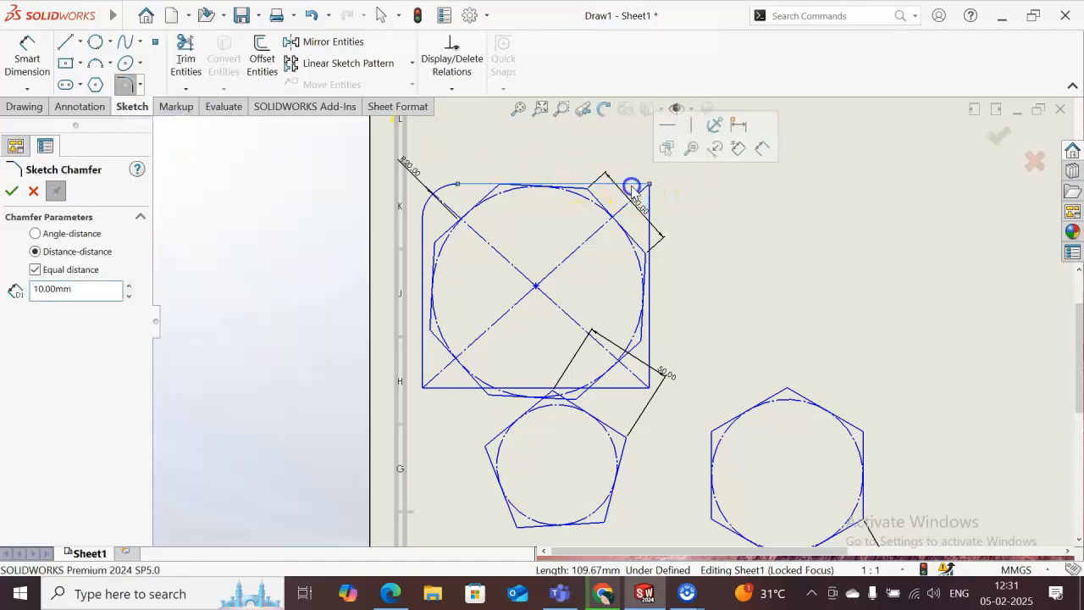
left_click(654, 223)
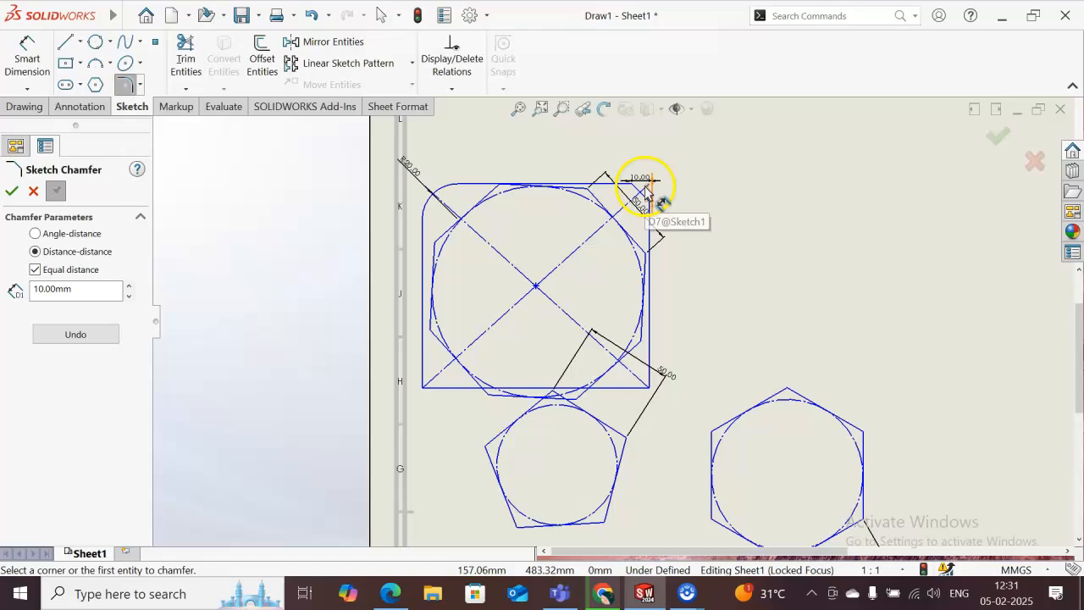
left_click(66, 289)
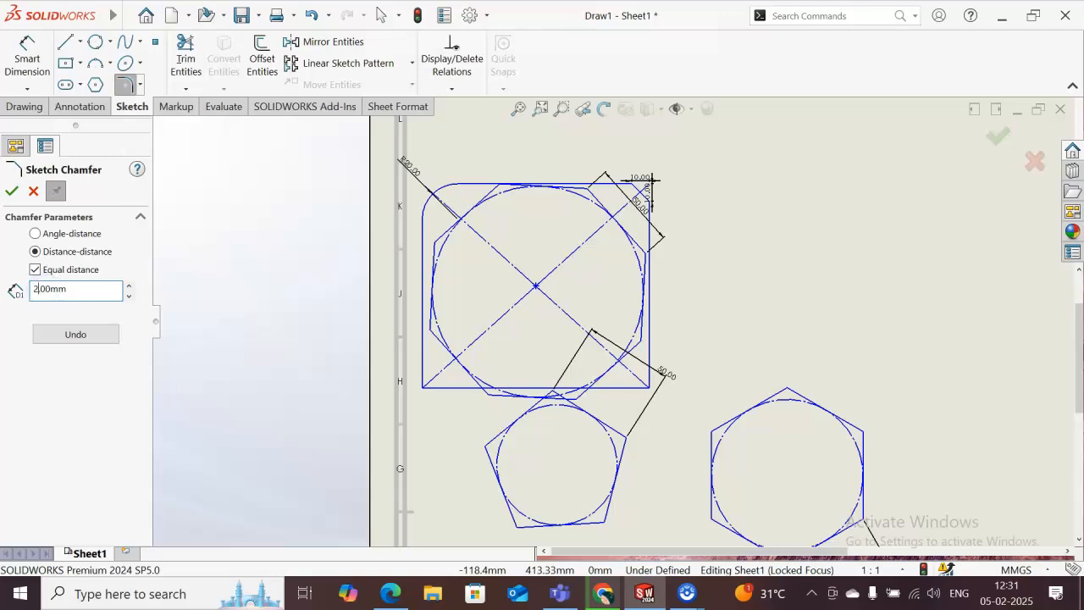
left_click(12, 190)
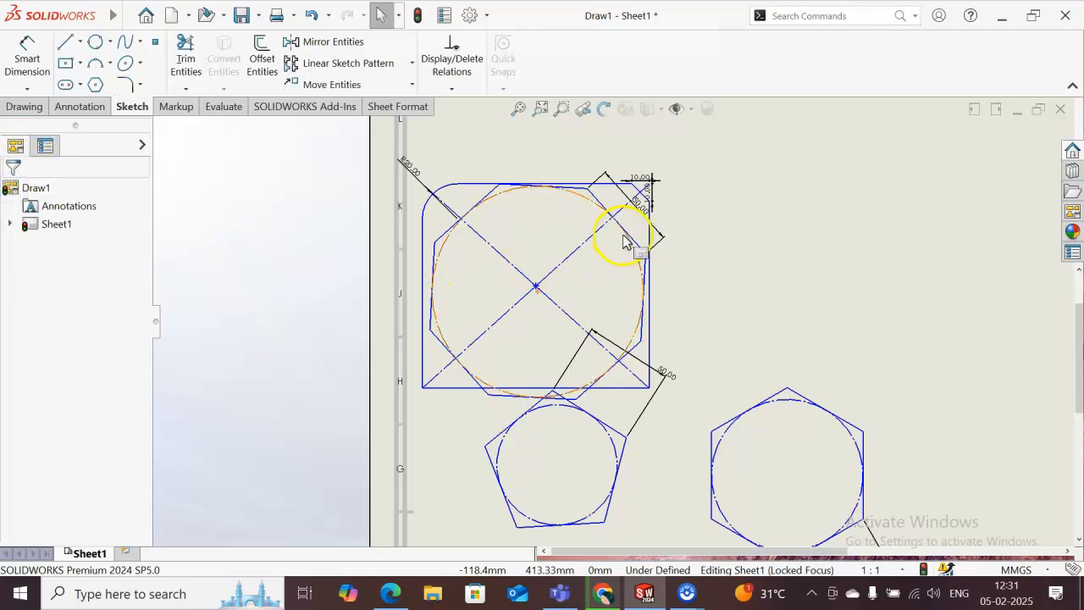
- Set the chamfer's horizontal dimension at the rectangle's upper-right corner to 20 mm
left_click(711, 264)
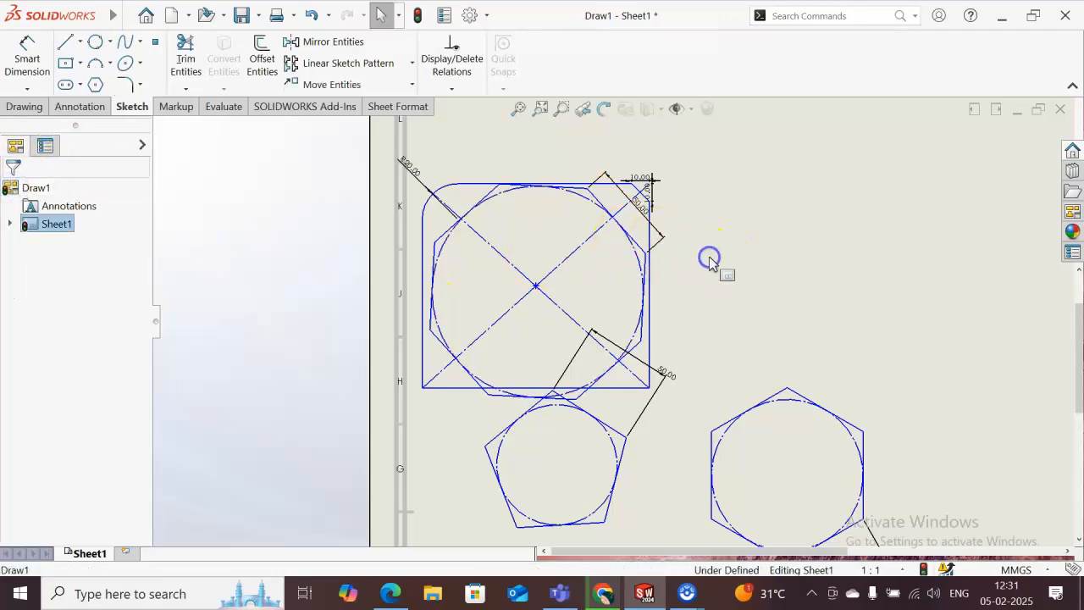
left_click(652, 181)
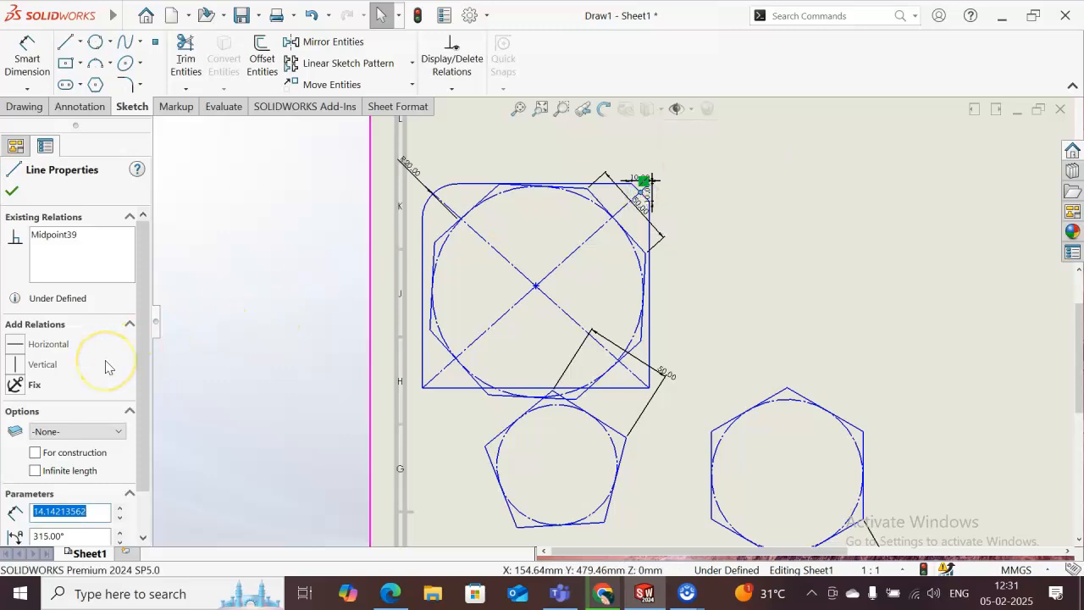
left_click(635, 178)
left_click(635, 179)
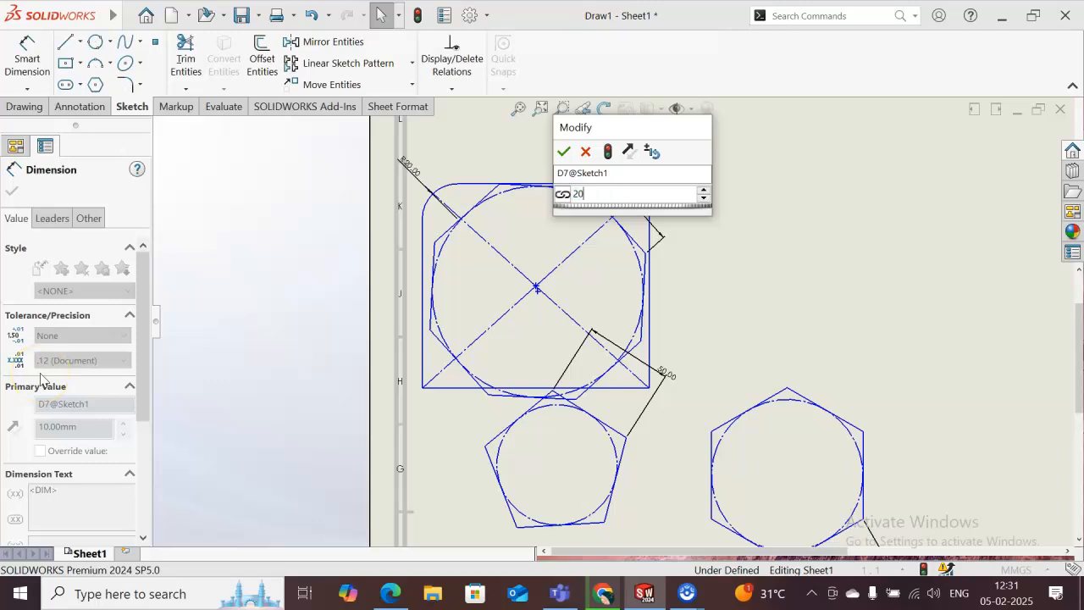
type("20")
key("Return")
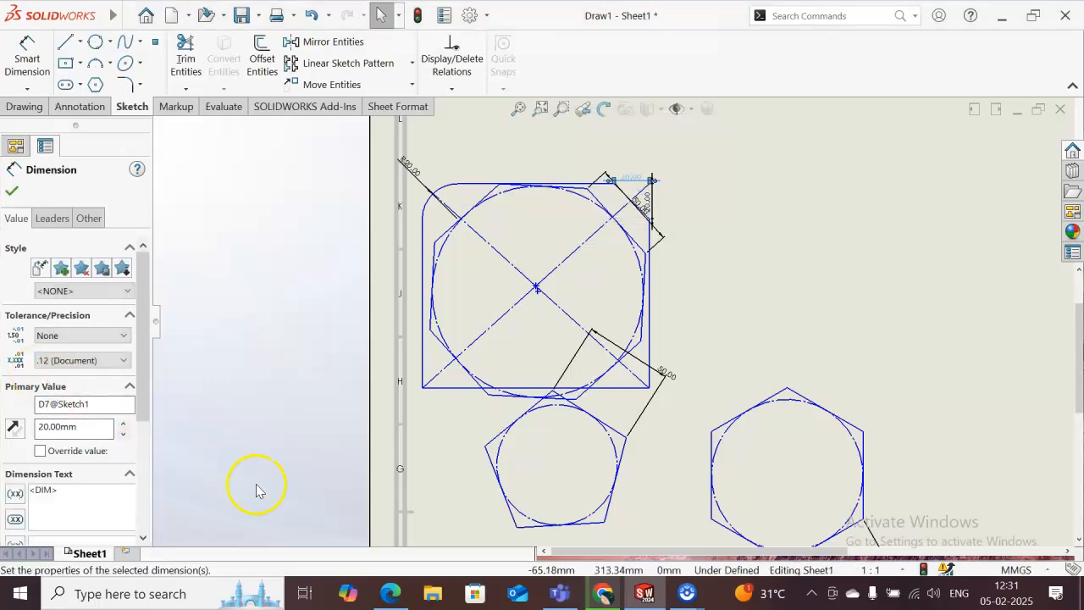
left_click(617, 280)
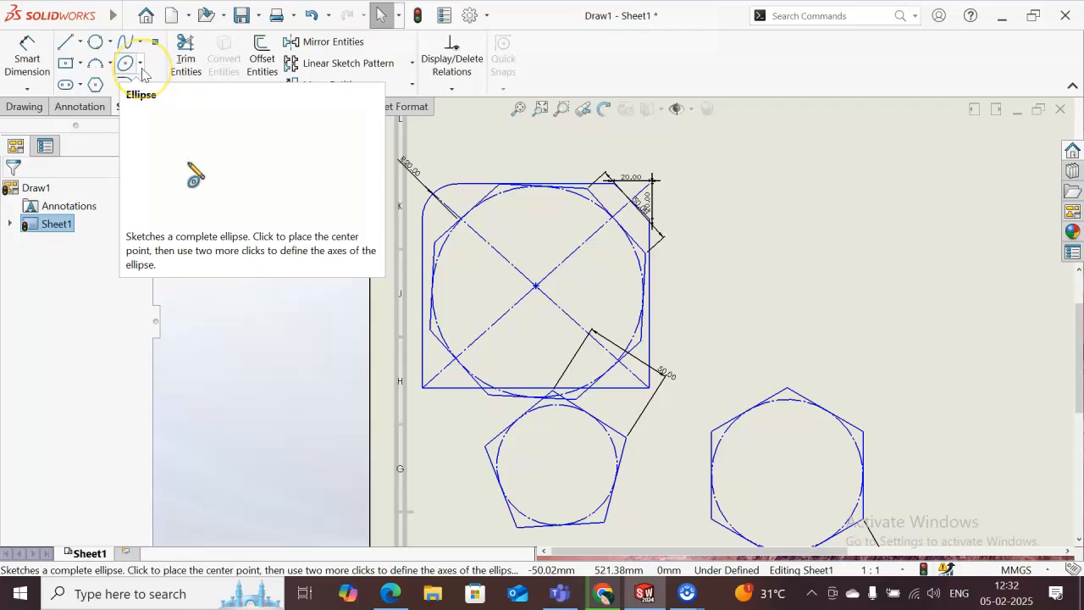
- Sketch an ellipse centered on the hexagon, about 87 mm in horizontal radius and 50 mm in vertical radius, reaching the hexagon's top vertex
left_click(141, 67)
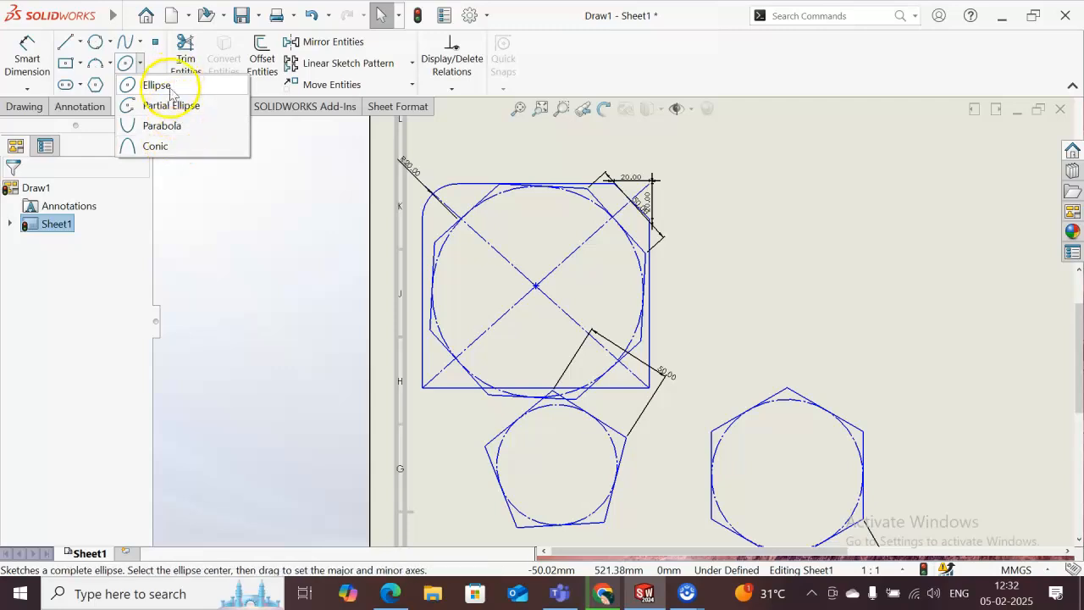
left_click(188, 128)
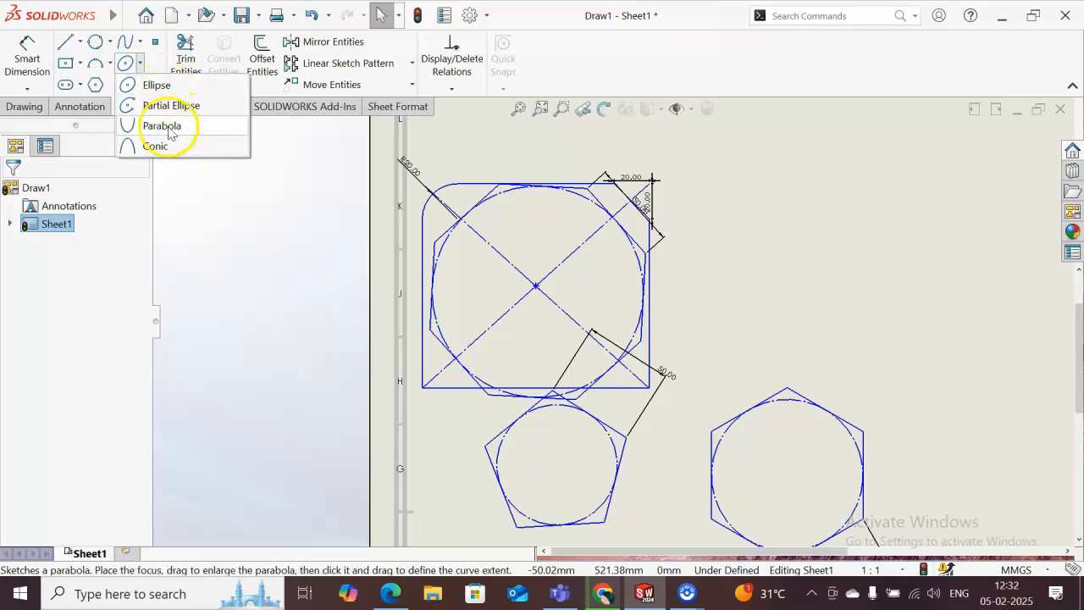
left_click(164, 87)
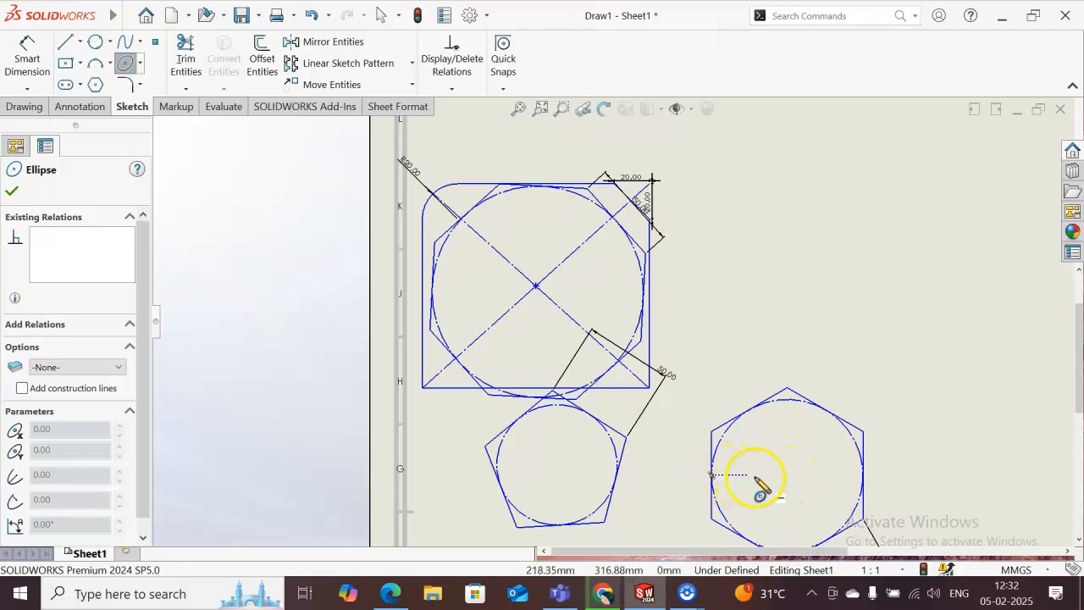
left_click(788, 476)
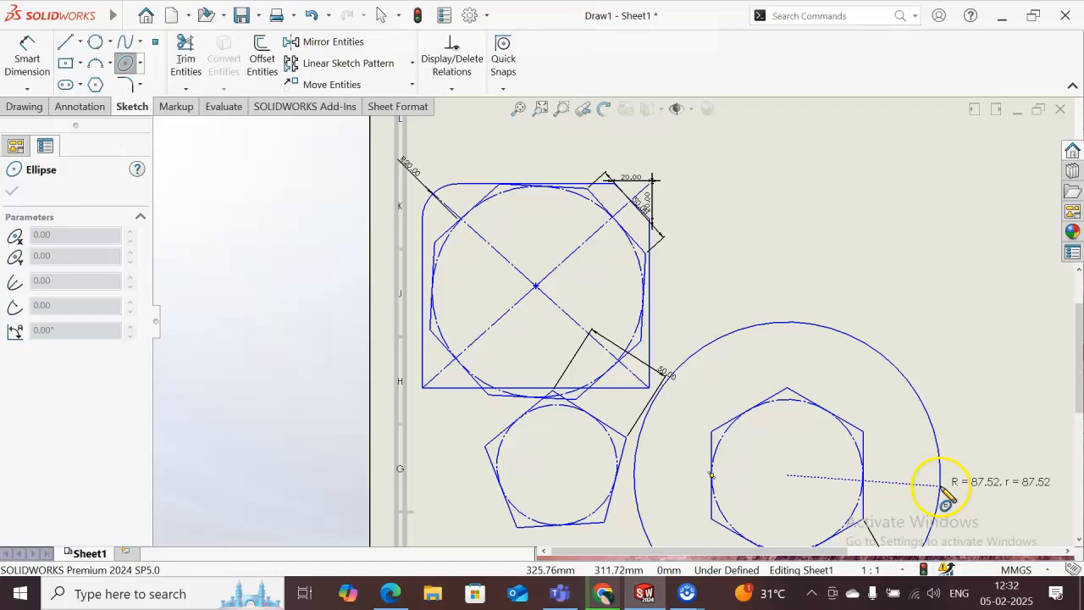
left_click(940, 474)
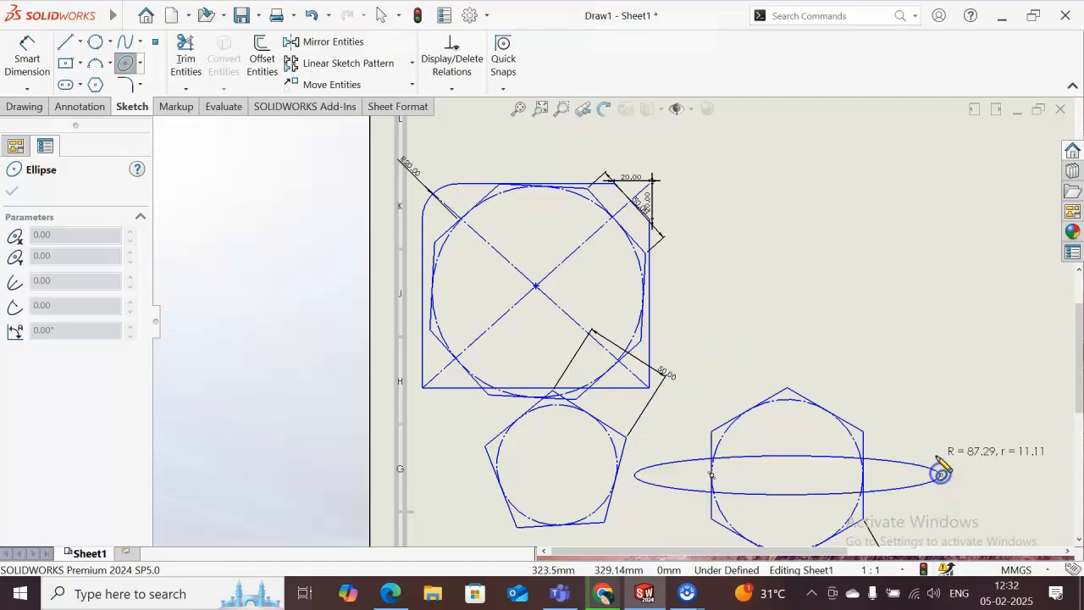
left_click(897, 392)
left_click(863, 534)
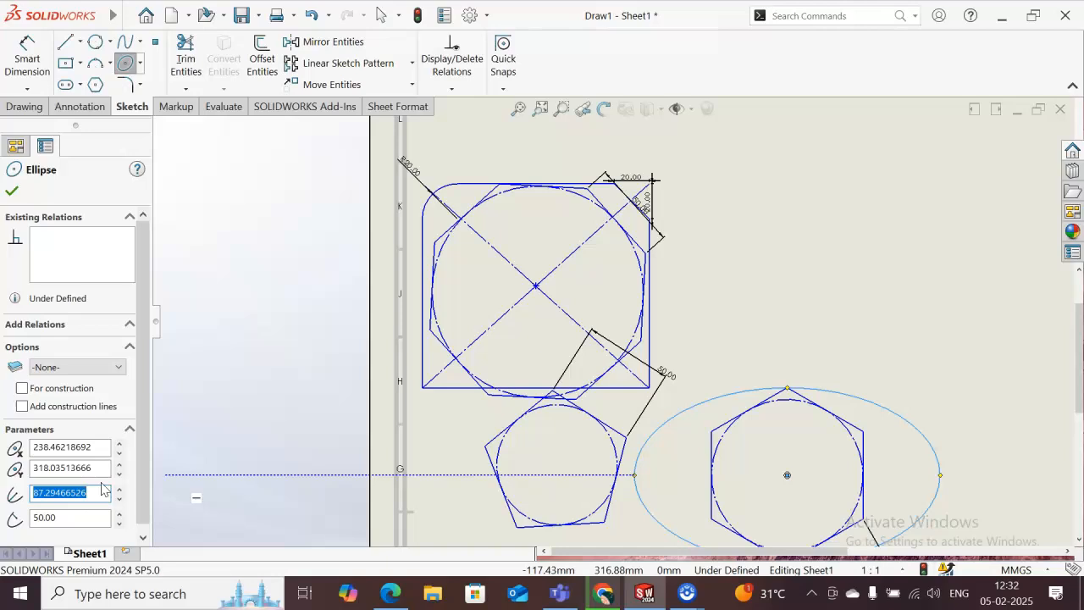
left_click(12, 191)
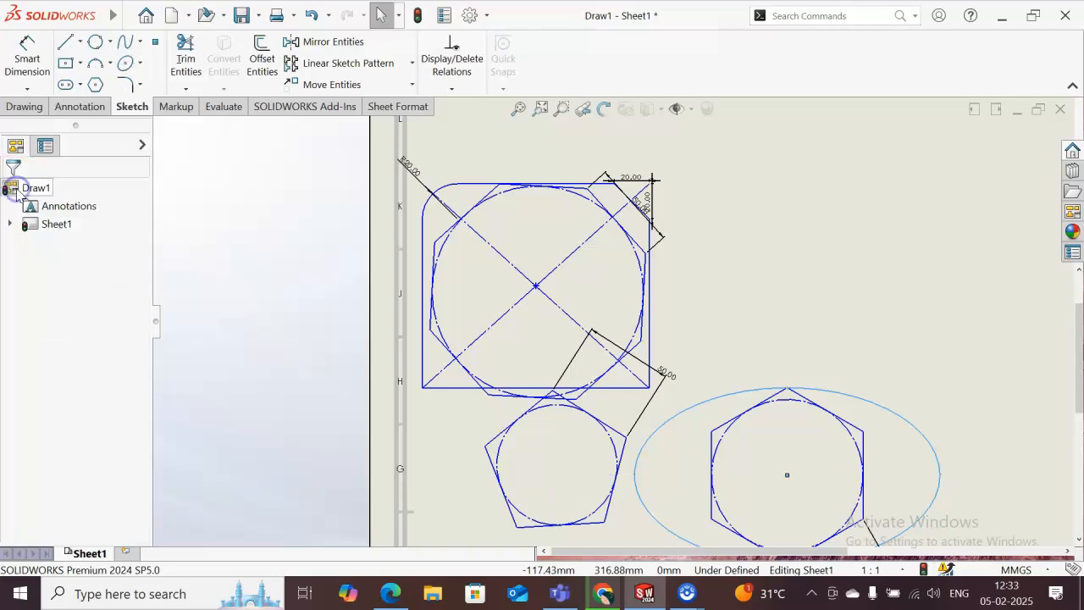
- Sketch a parabola with its focus at the rectangle's center and its apex about 89 mm away at the rectangle's upper-right corner
left_click(140, 65)
left_click(175, 123)
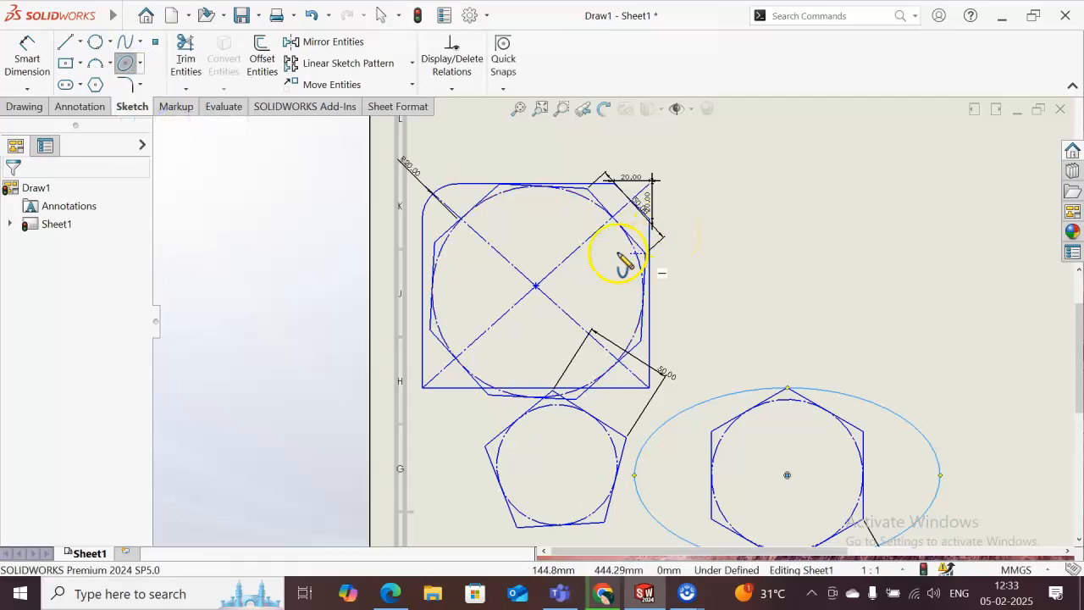
left_click(536, 287)
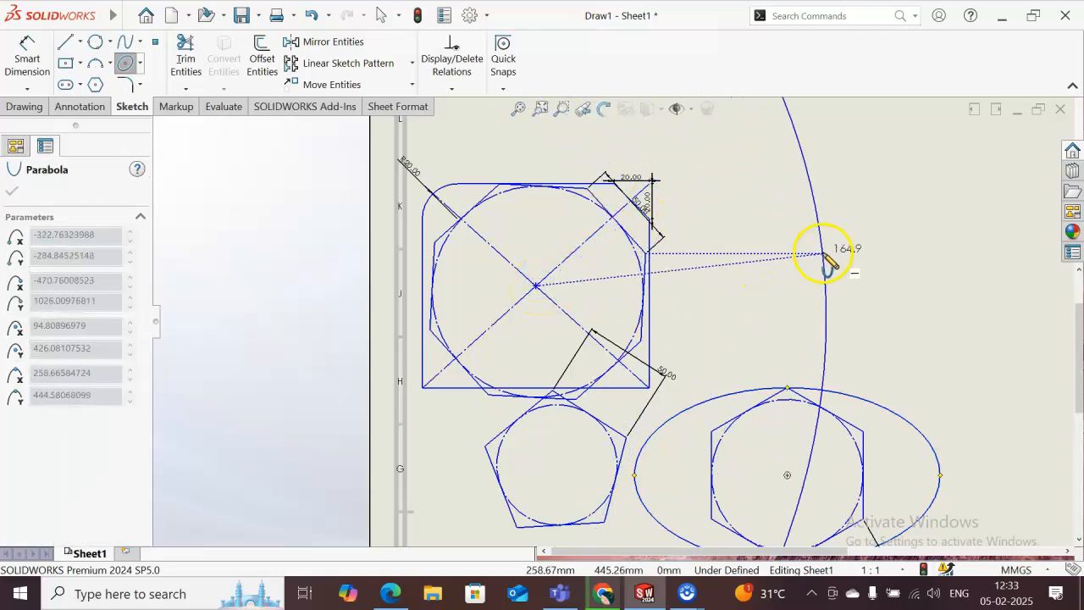
left_click(654, 183)
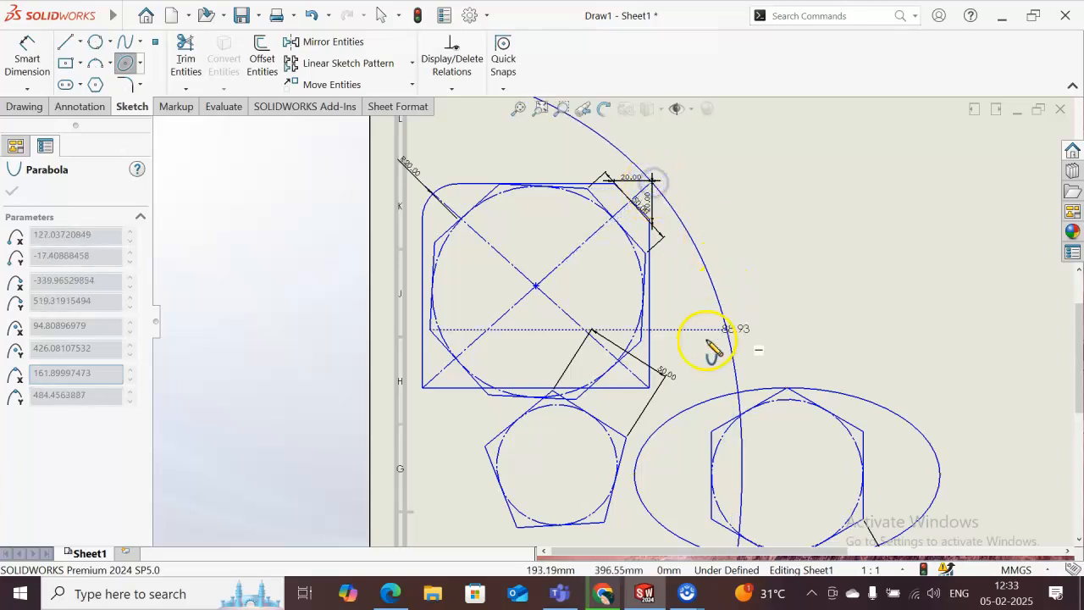
left_click(652, 388)
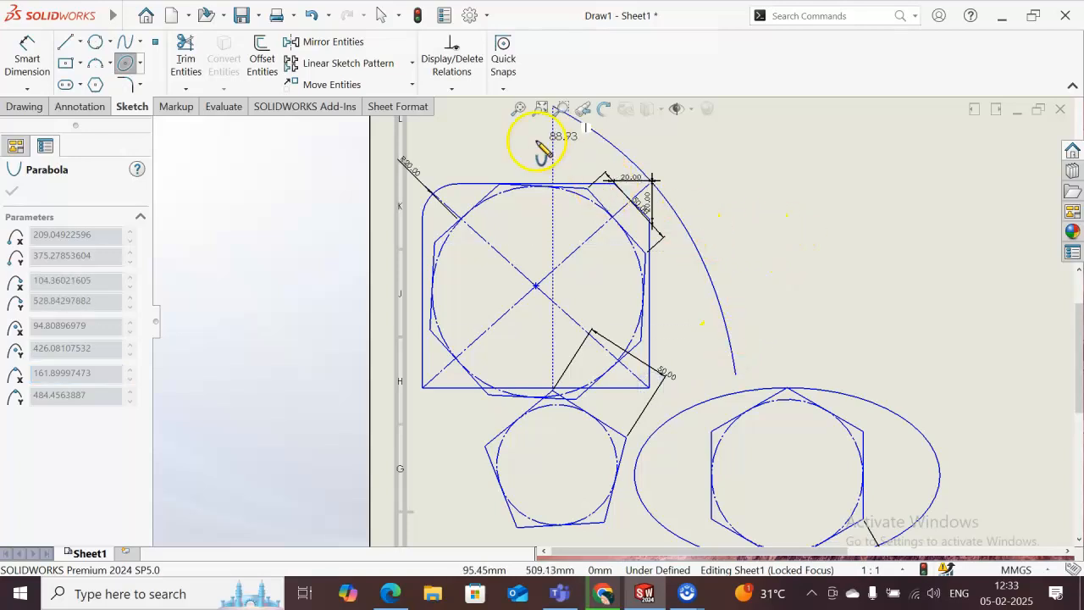
left_click(543, 151)
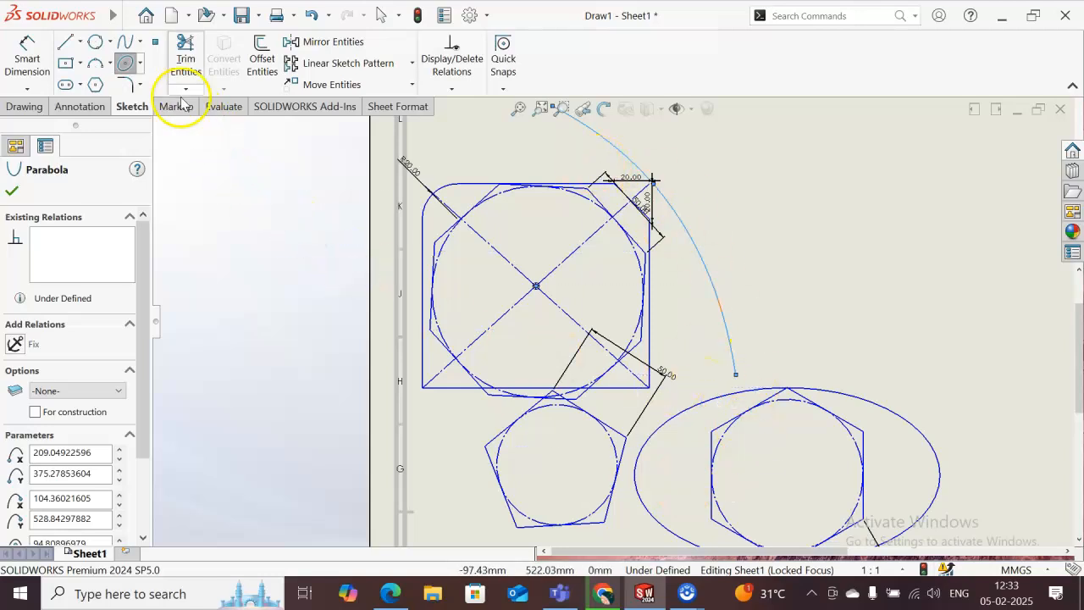
- Sketch a conic from the parabola's lower end to a point up and to the right, bulging toward the lower right above the ellipse
left_click(140, 64)
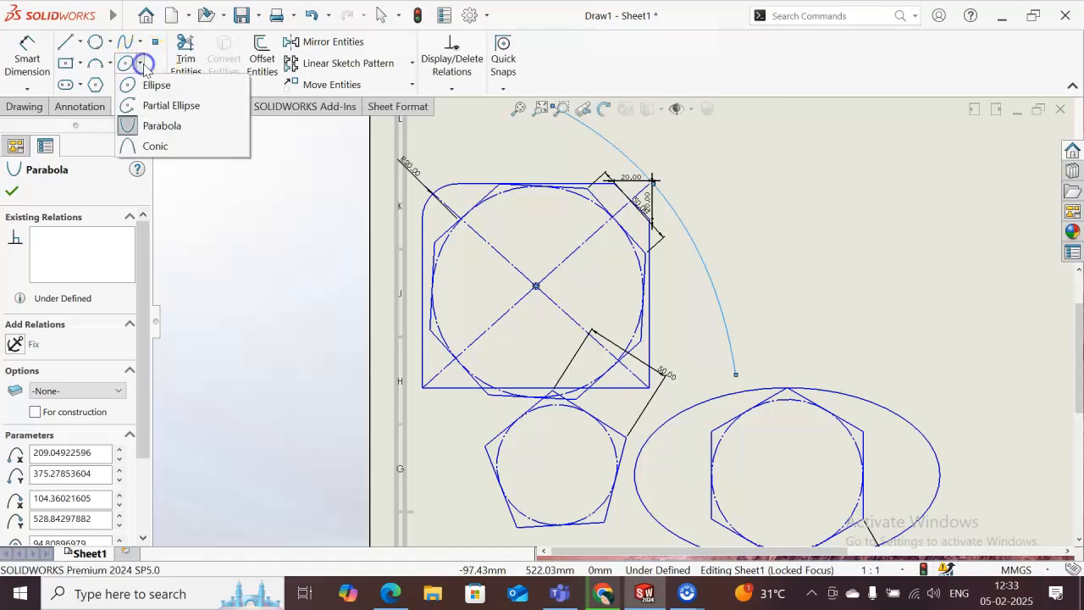
left_click(156, 147)
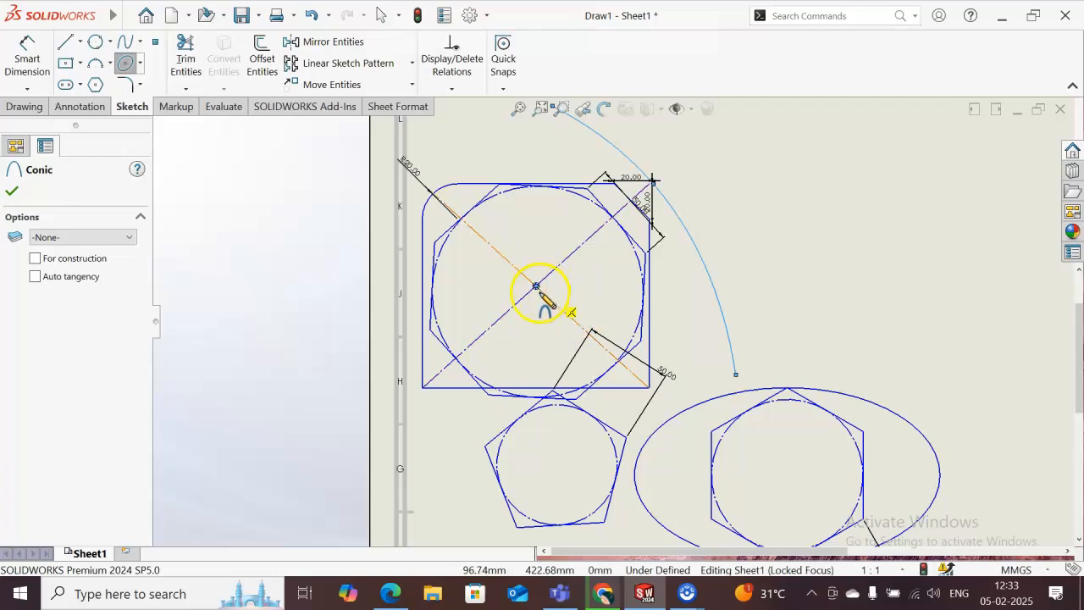
left_click(735, 374)
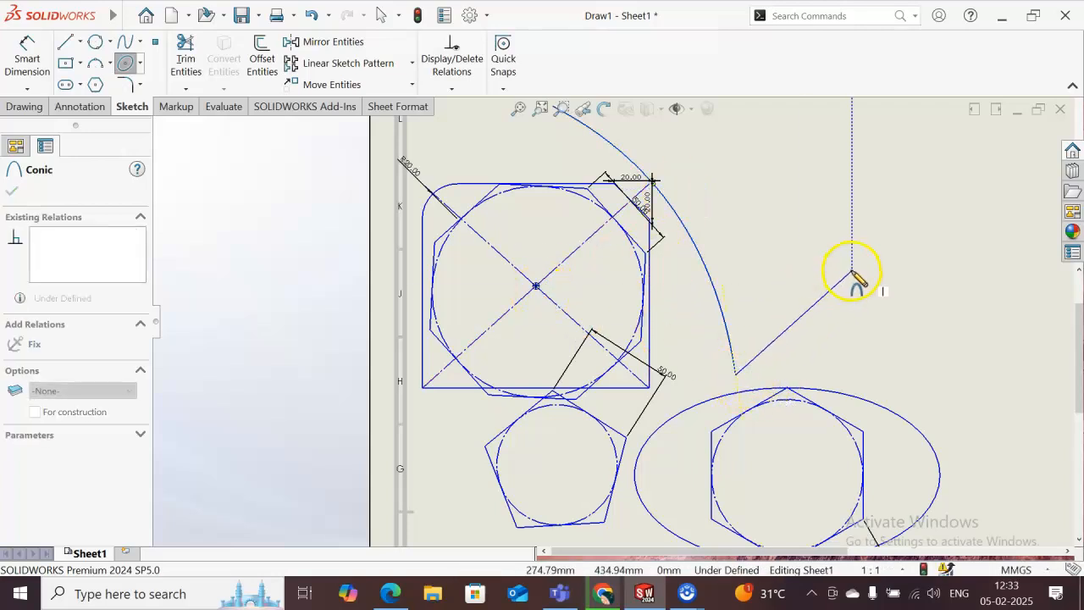
left_click(890, 234)
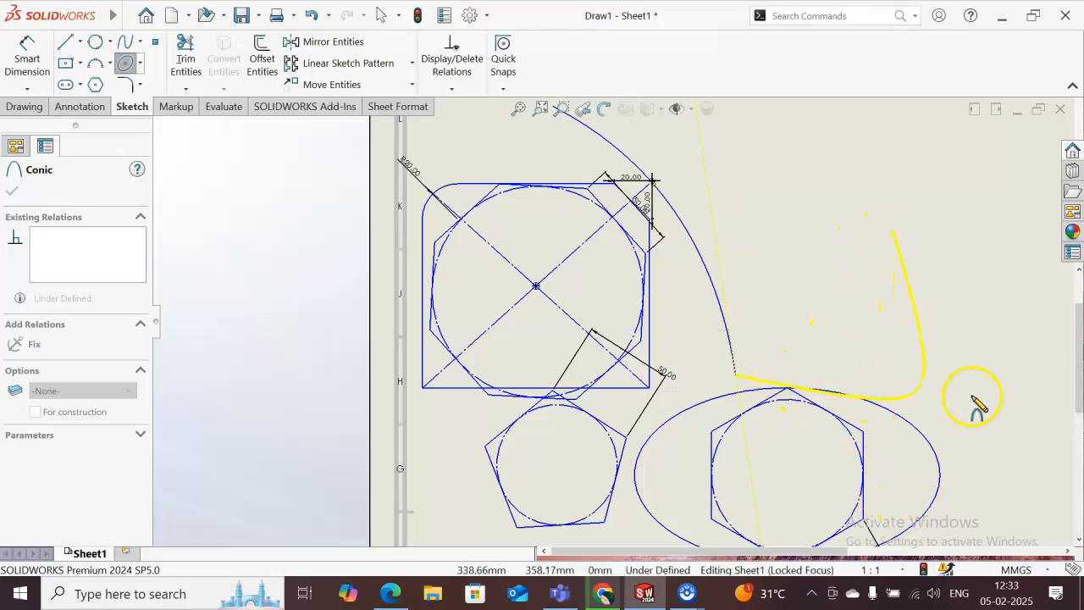
left_click(923, 404)
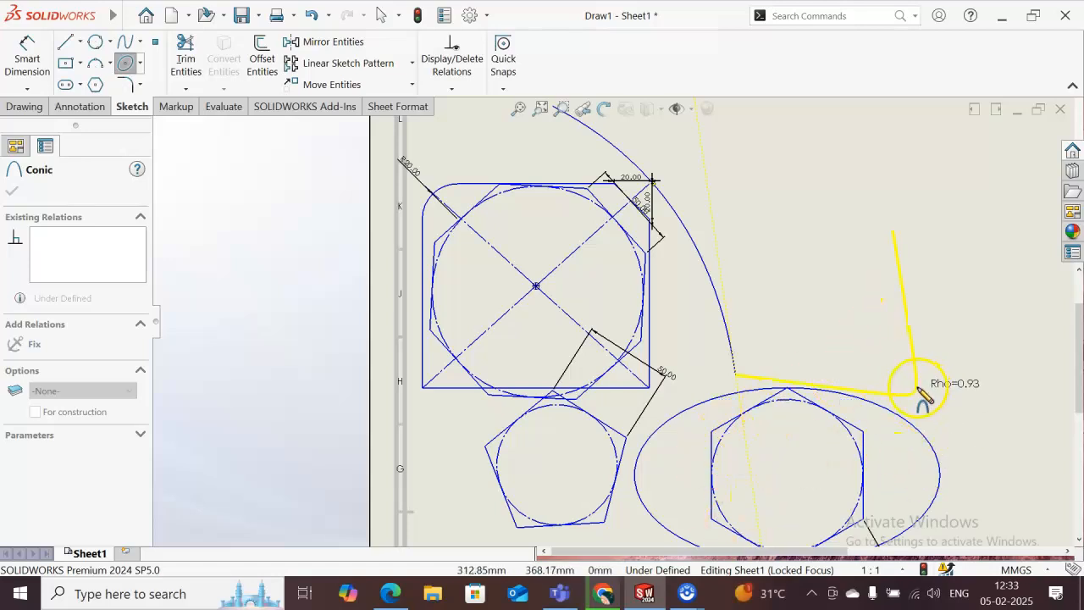
left_click(890, 383)
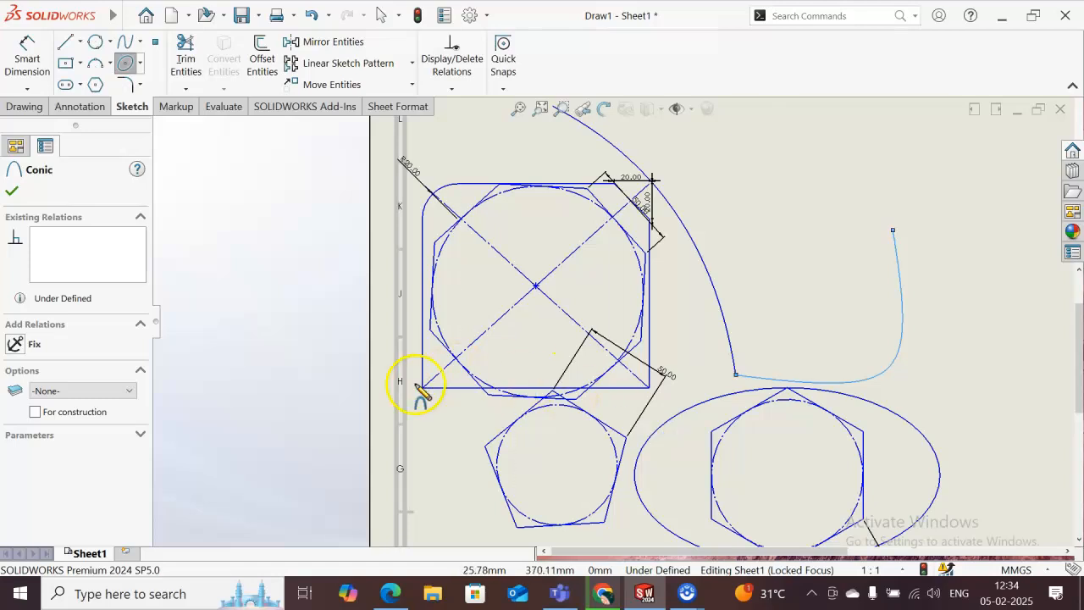
left_click(141, 43)
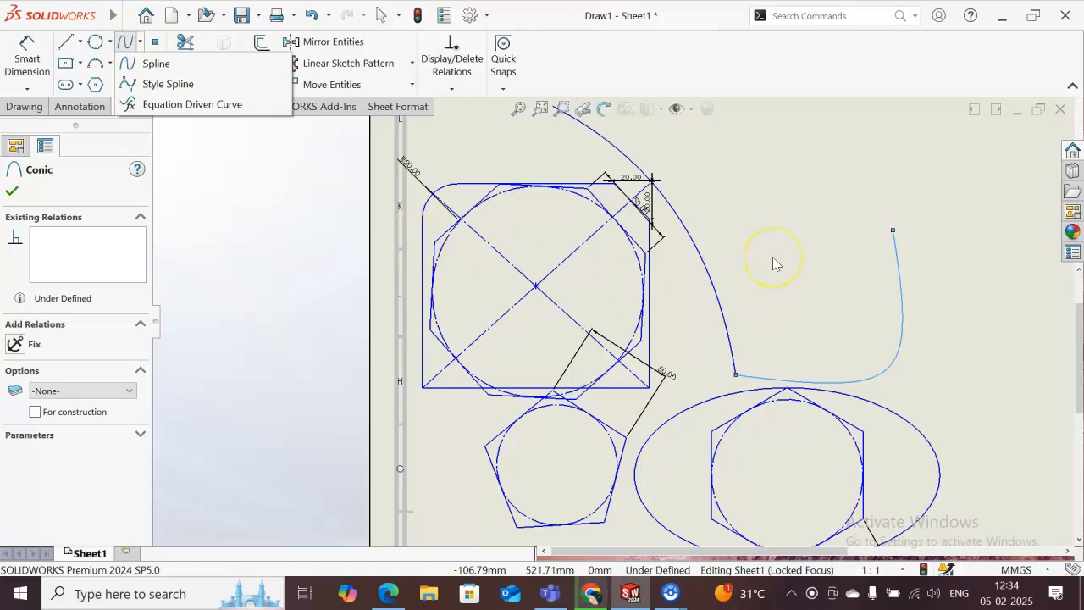
left_click(983, 179)
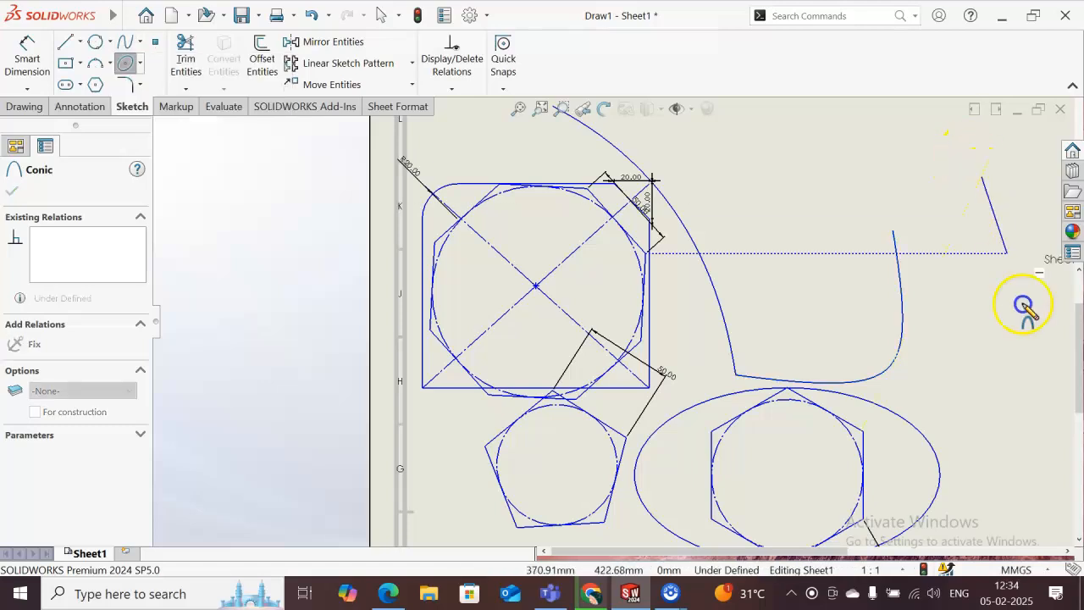
key("Escape")
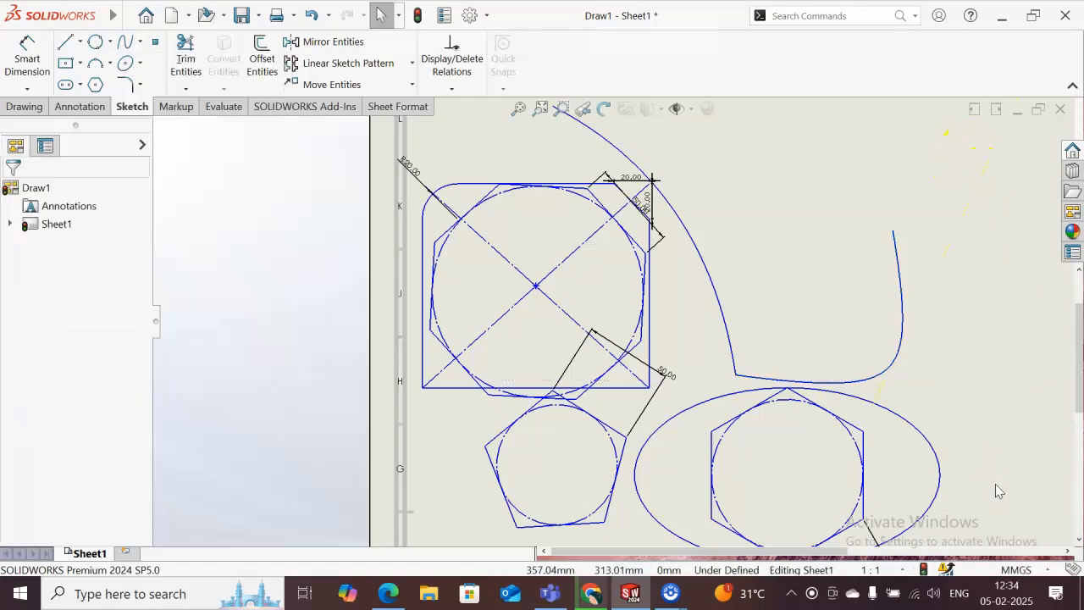
- Delete all the sketch entities and dimensions from the drawing sheet
mouse_move(977, 166)
left_mouse_down()
mouse_move(1016, 458)
mouse_move(731, 450)
mouse_move(430, 559)
mouse_move(404, 596)
left_mouse_up()
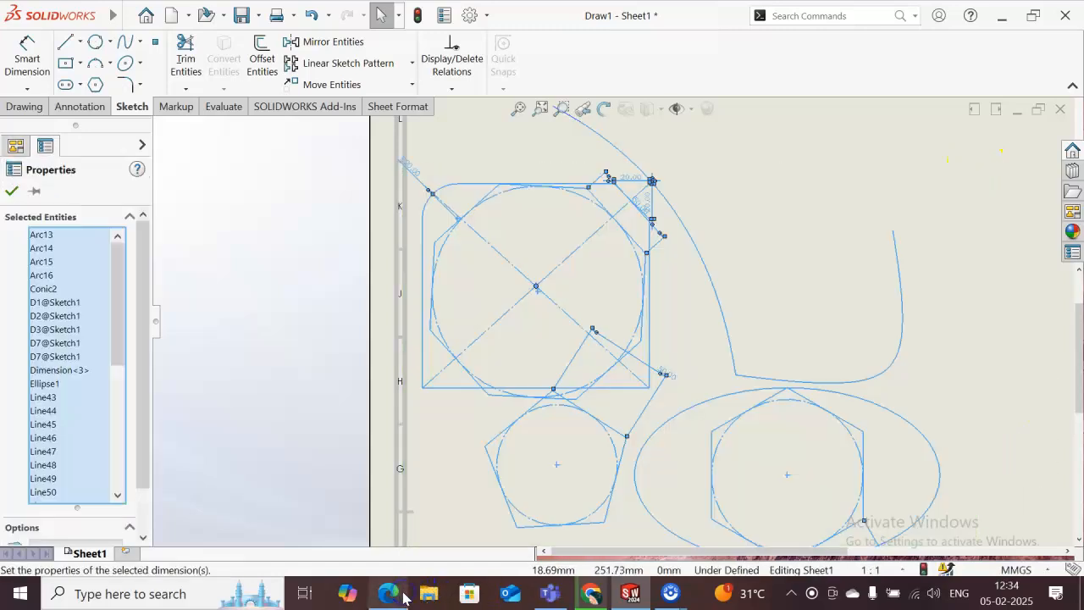
key("Delete")
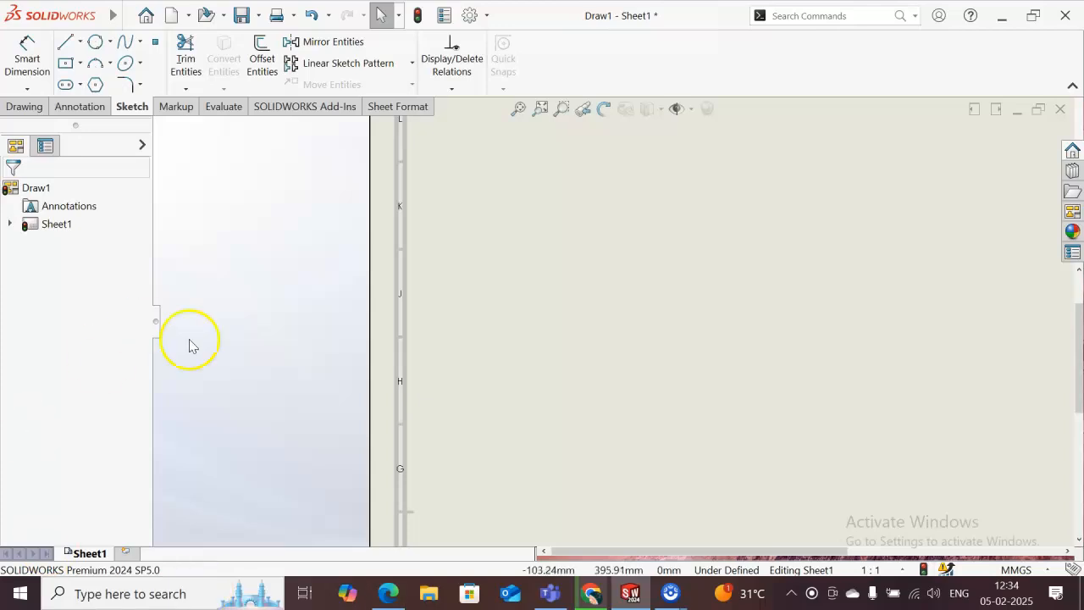
- Sketch a six-point wave-shaped spline about 152 mm wide, with its start and end at the same height in the lower part of the sheet
left_click(127, 41)
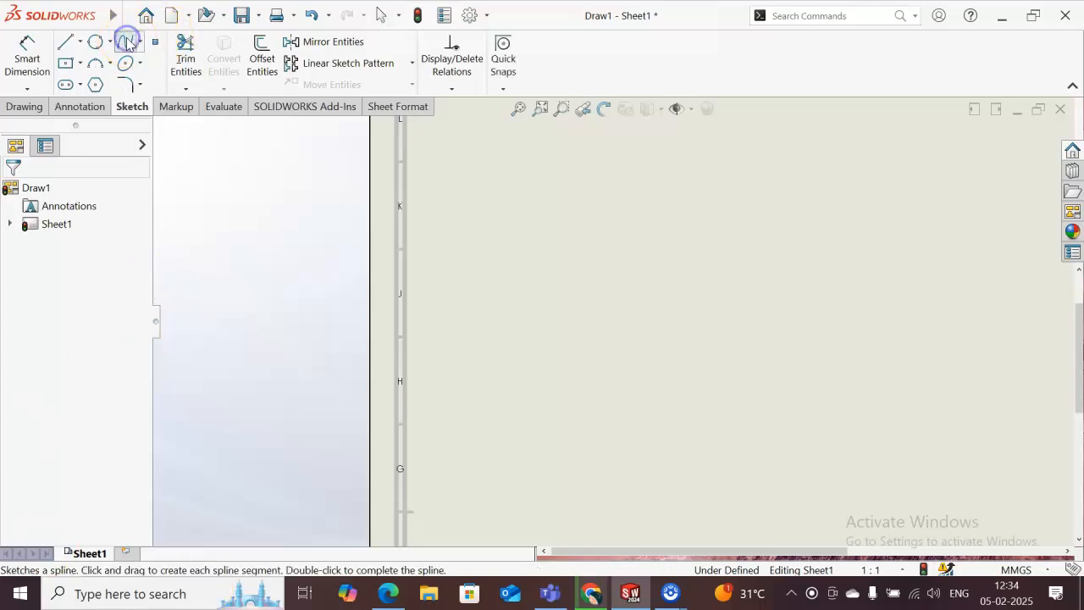
left_click(515, 437)
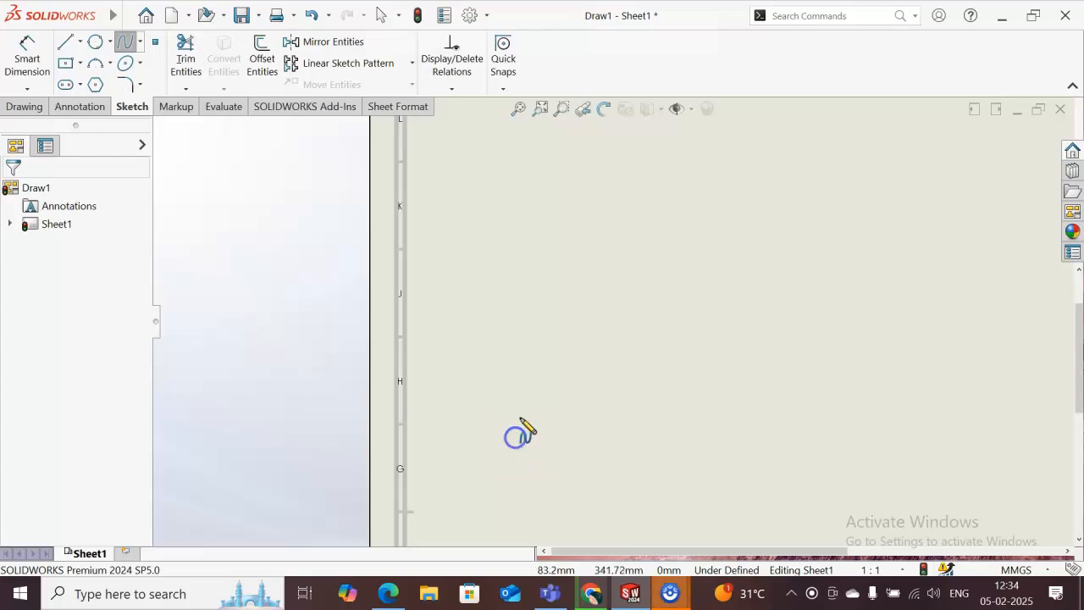
left_click(549, 378)
left_click(646, 488)
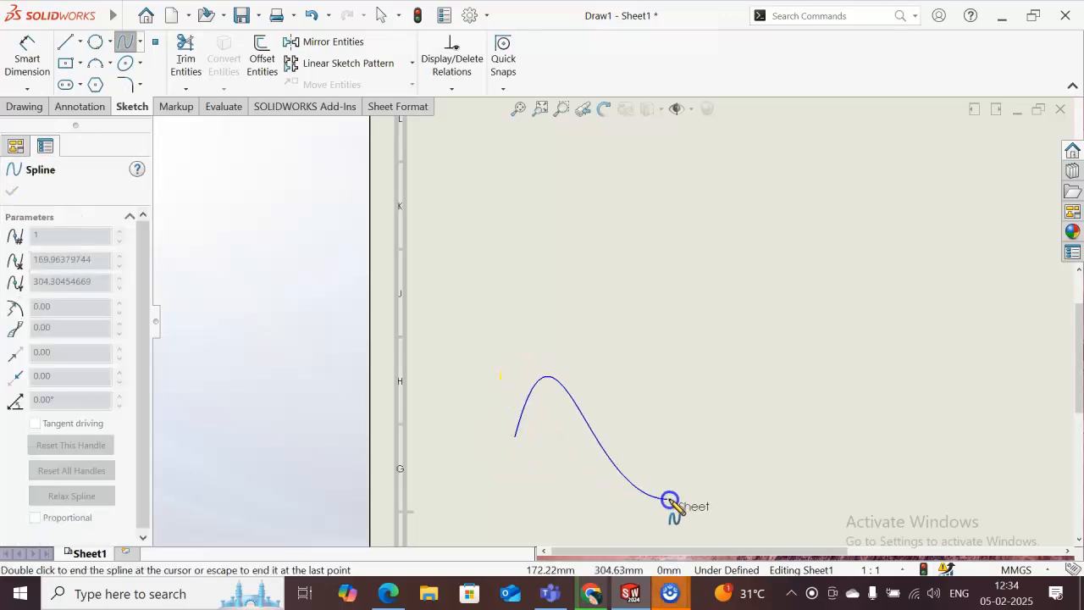
left_click(670, 437)
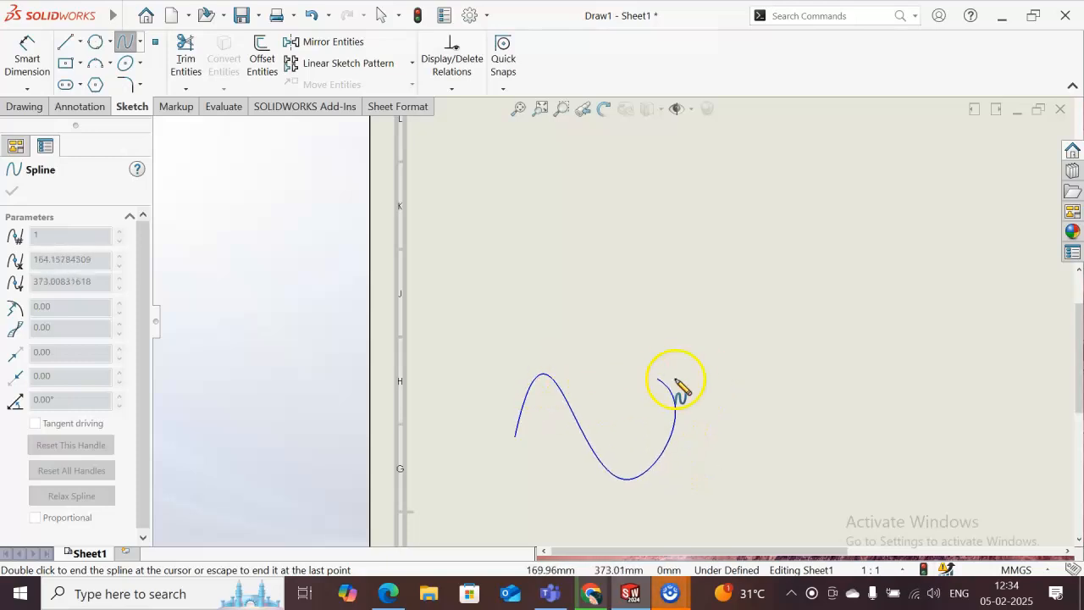
left_click(717, 391)
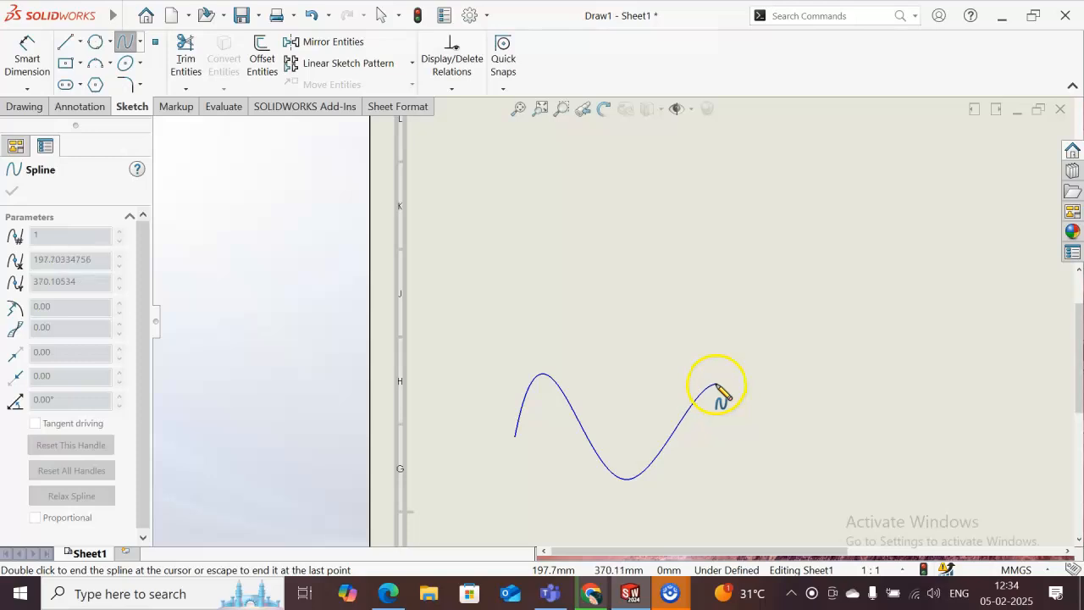
double_click(783, 437)
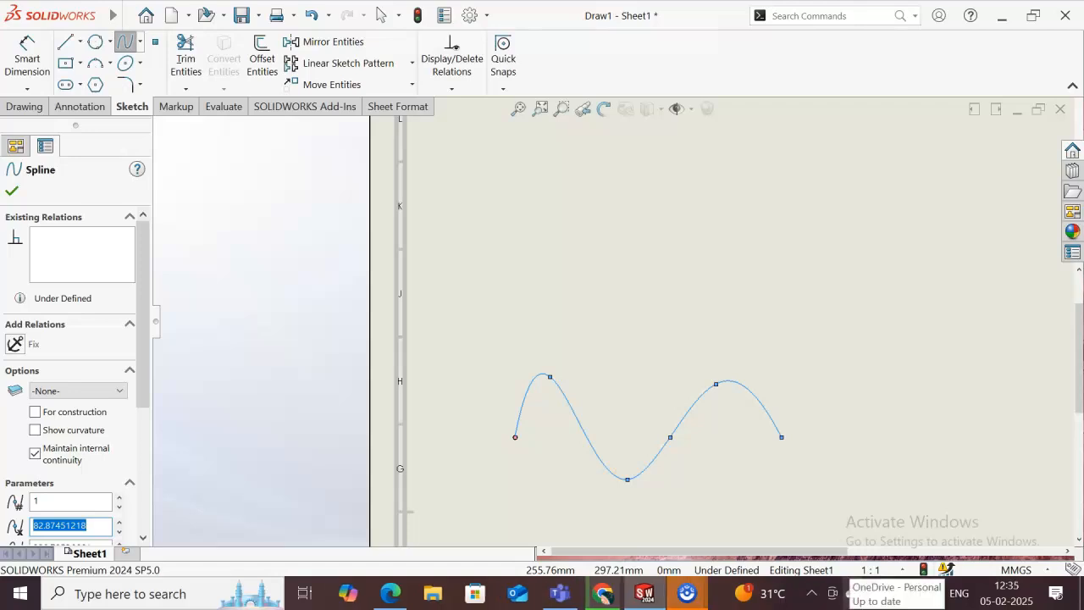
- Sketch an eight-vertex Bezier style spline about 135 mm wide above the wave-shaped spline, starting directly above that spline's start
left_click(140, 41)
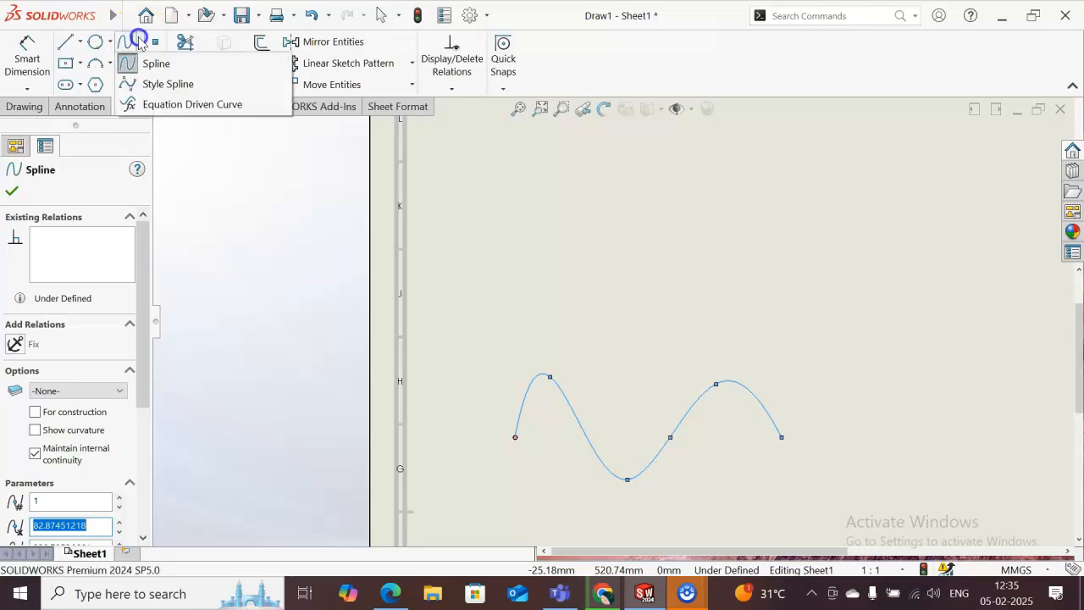
left_click(163, 85)
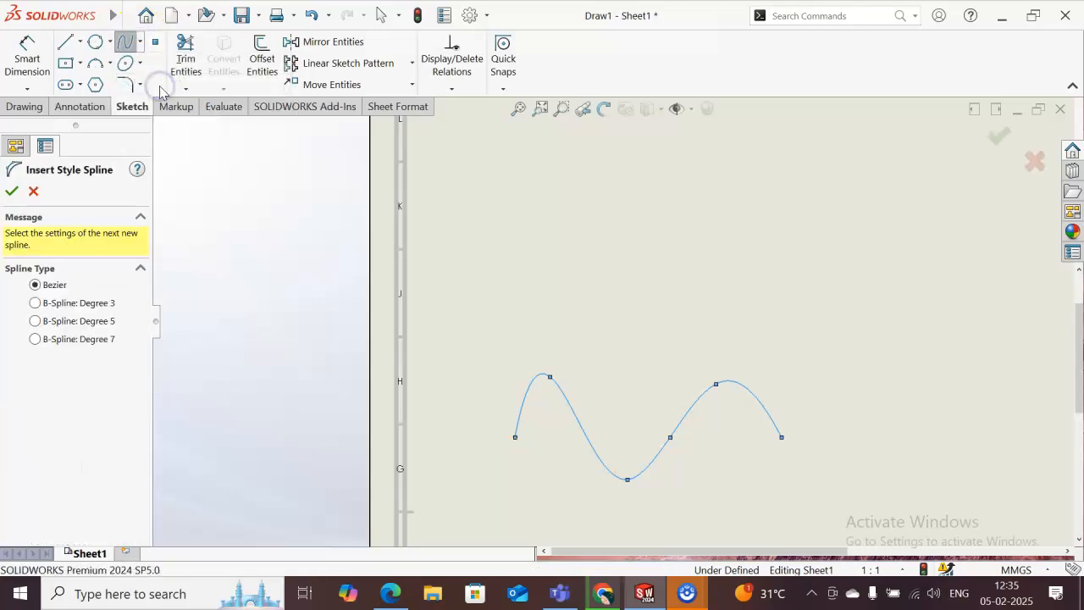
left_click(515, 343)
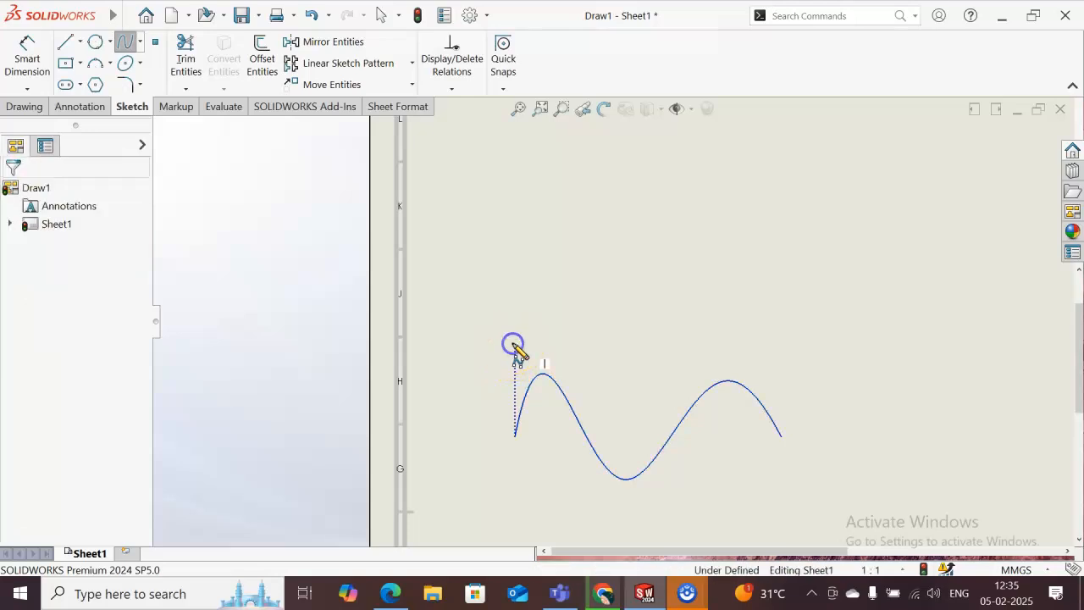
left_click(560, 272)
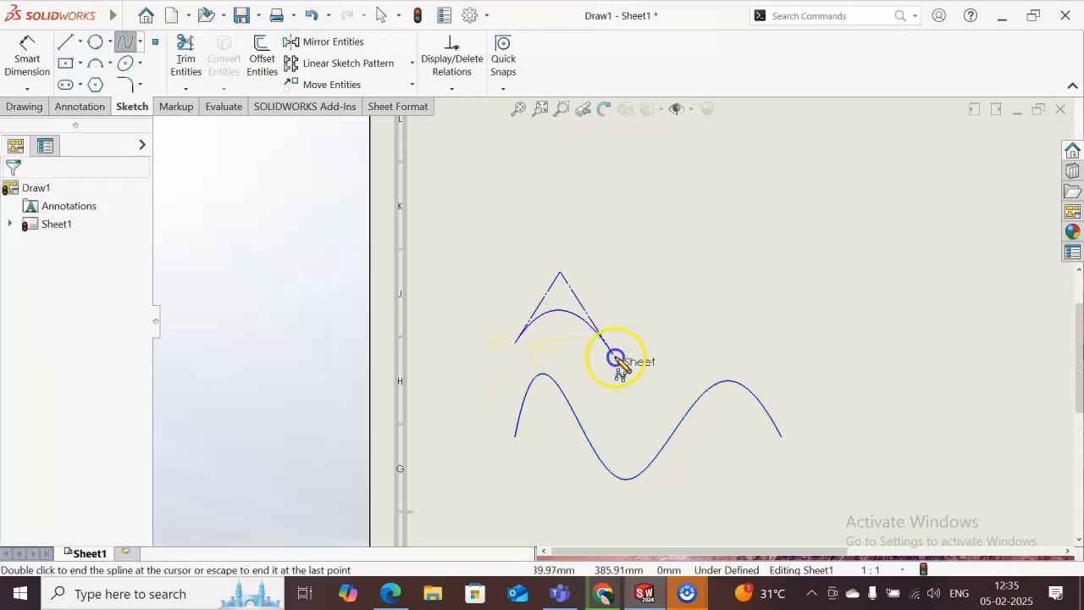
left_click(596, 292)
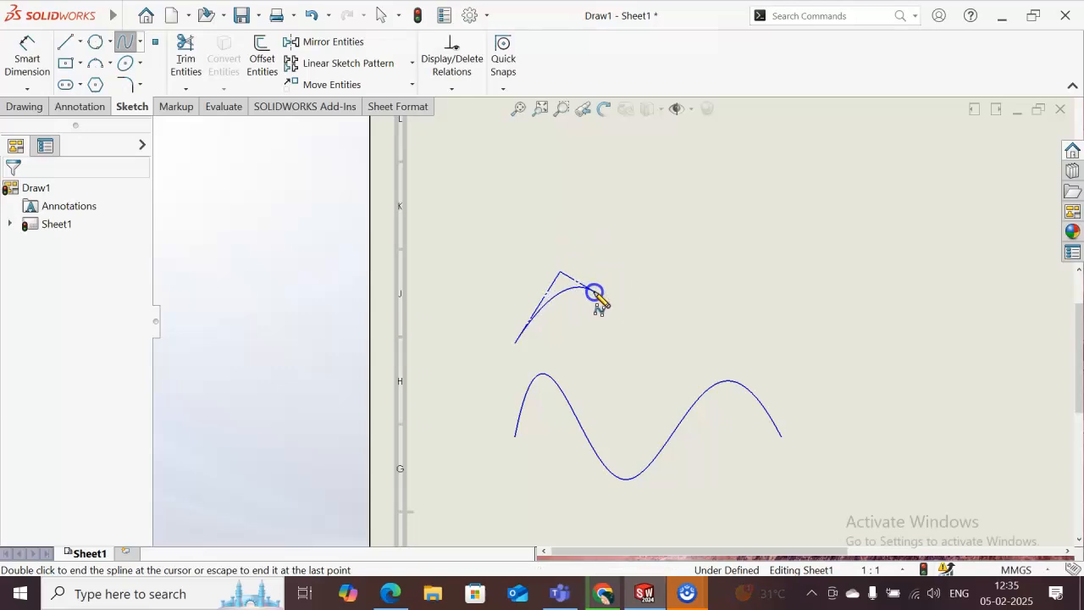
left_click(618, 372)
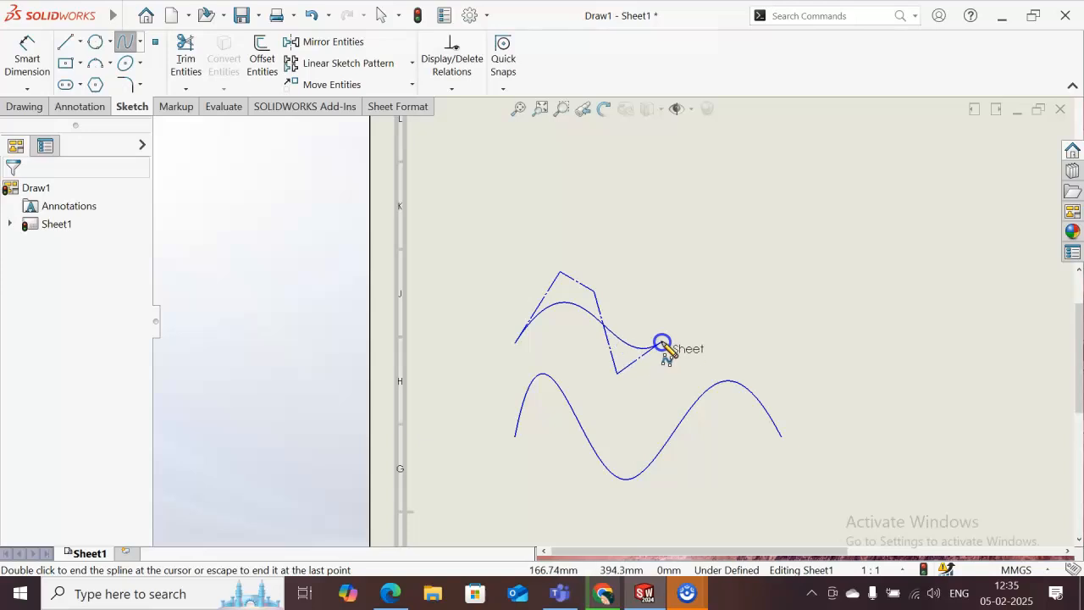
left_click(654, 397)
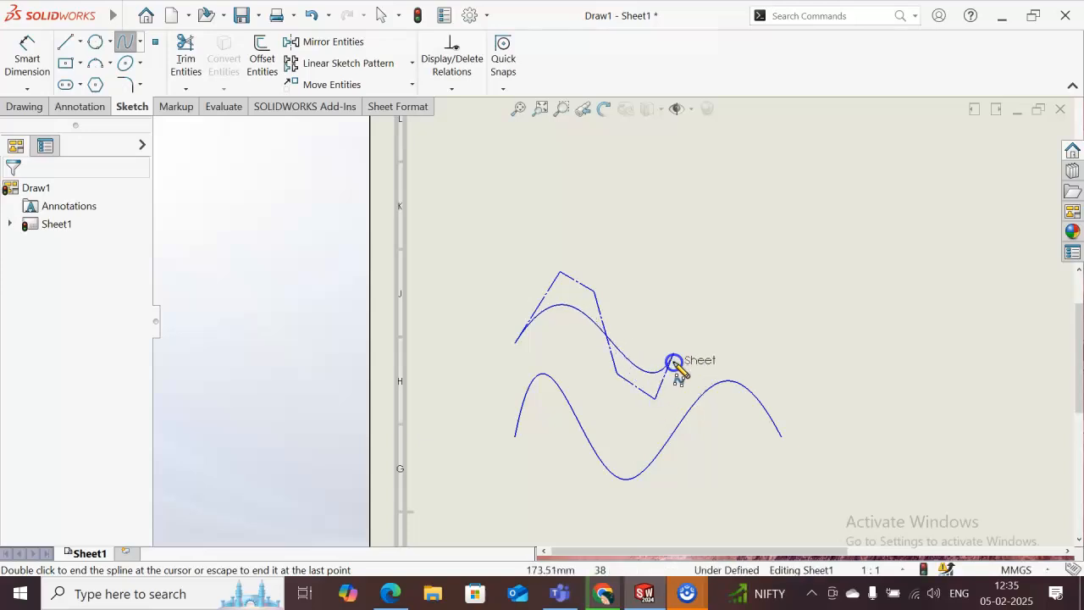
left_click(673, 316)
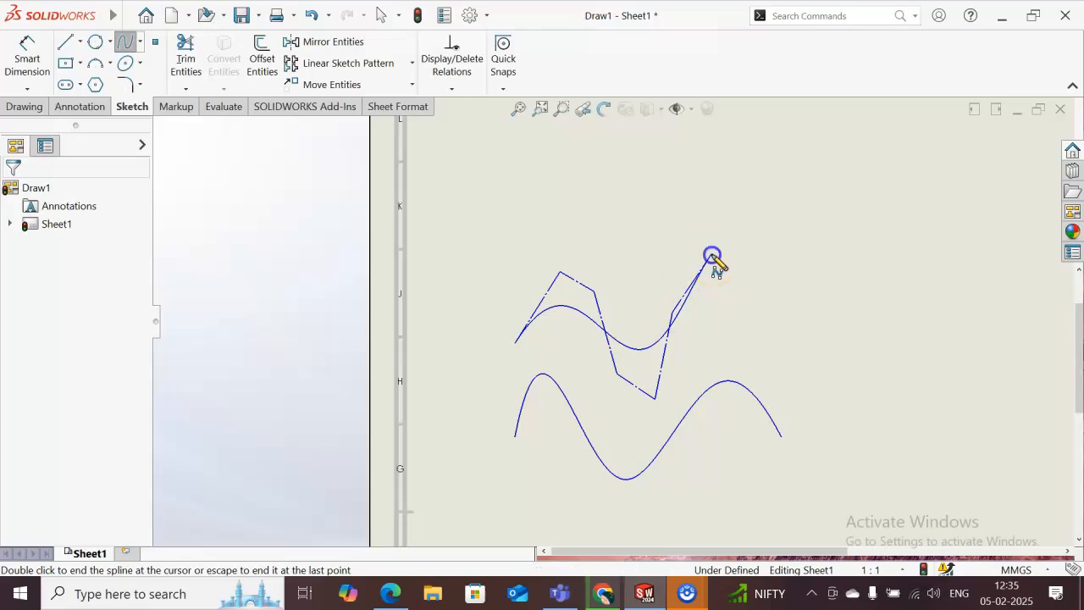
left_click(711, 255)
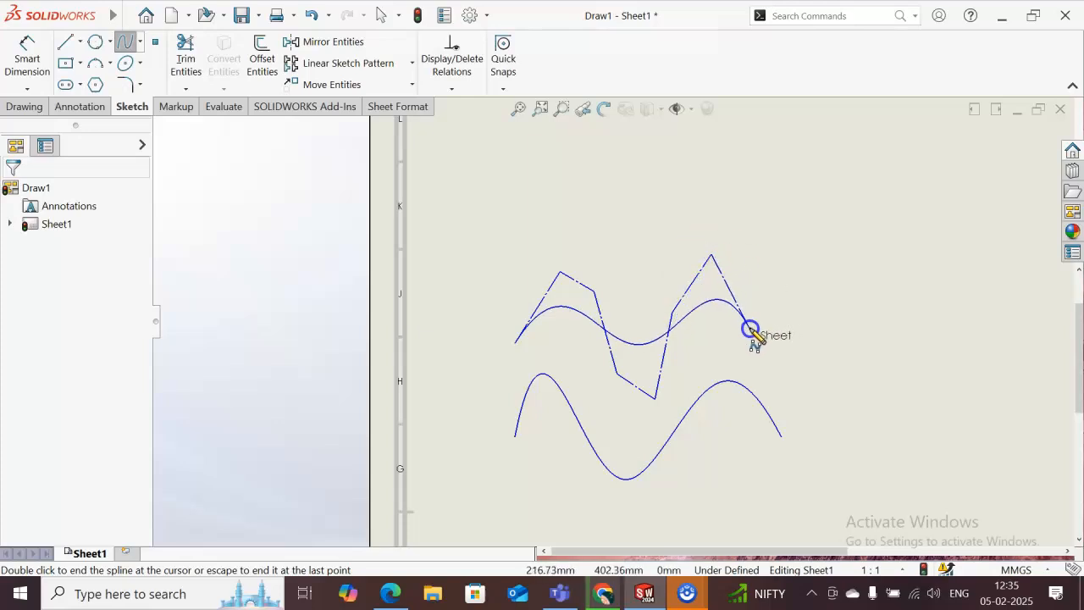
double_click(750, 329)
left_click(749, 326)
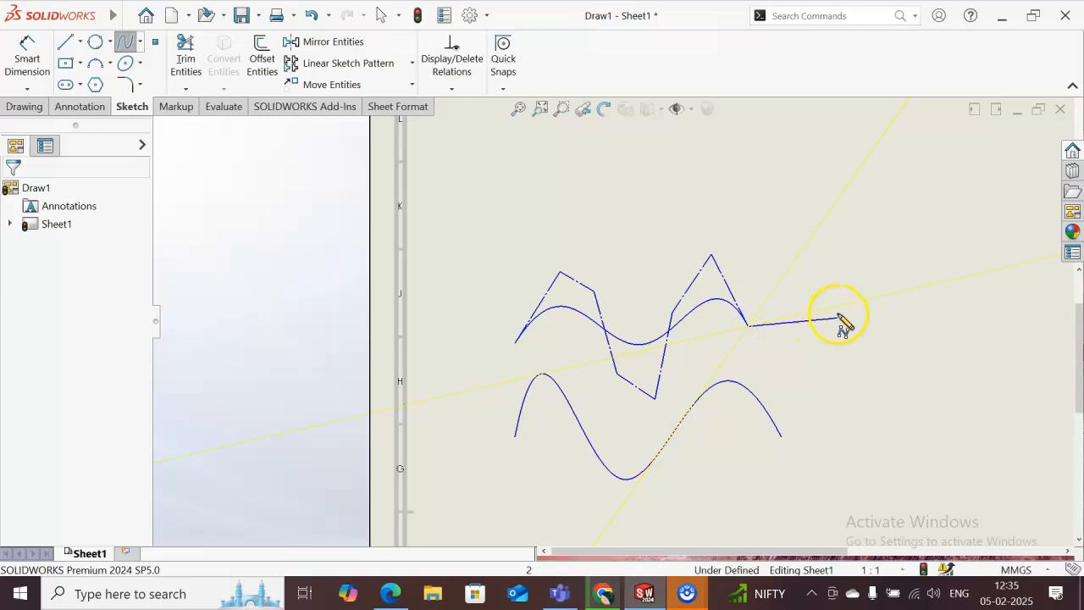
key("Escape")
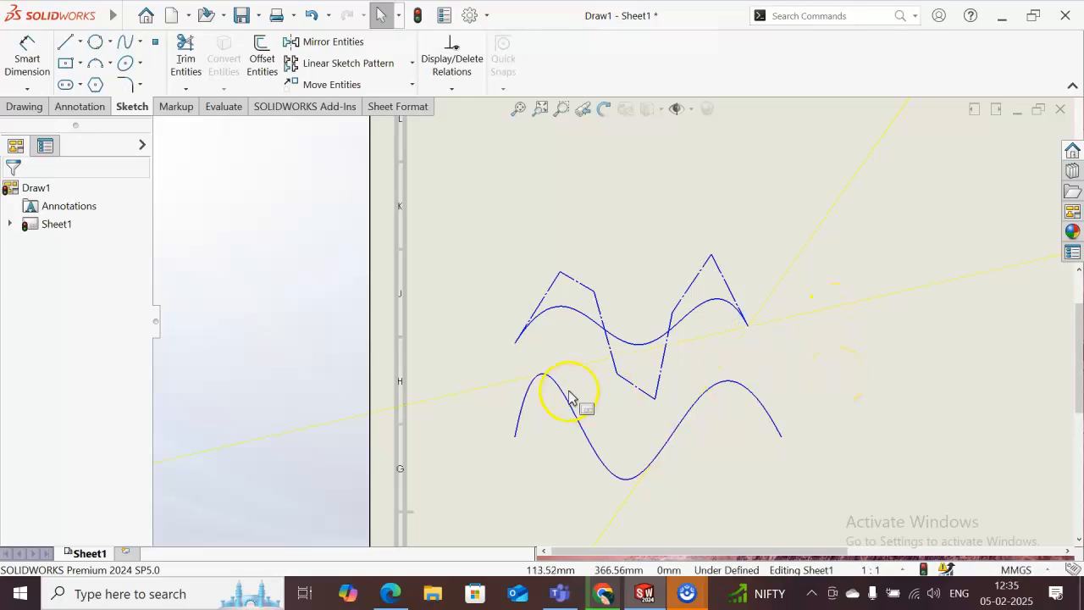
- Move the short control-polygon segment over the style spline's first crest slightly up and to the right
left_click(589, 291)
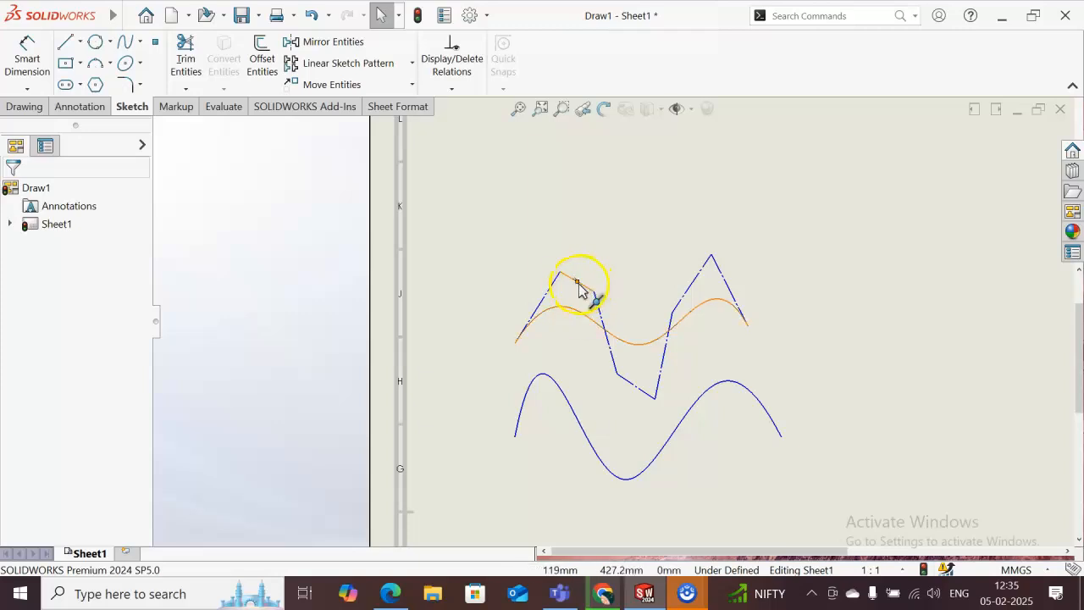
left_click_drag(579, 288, 581, 262)
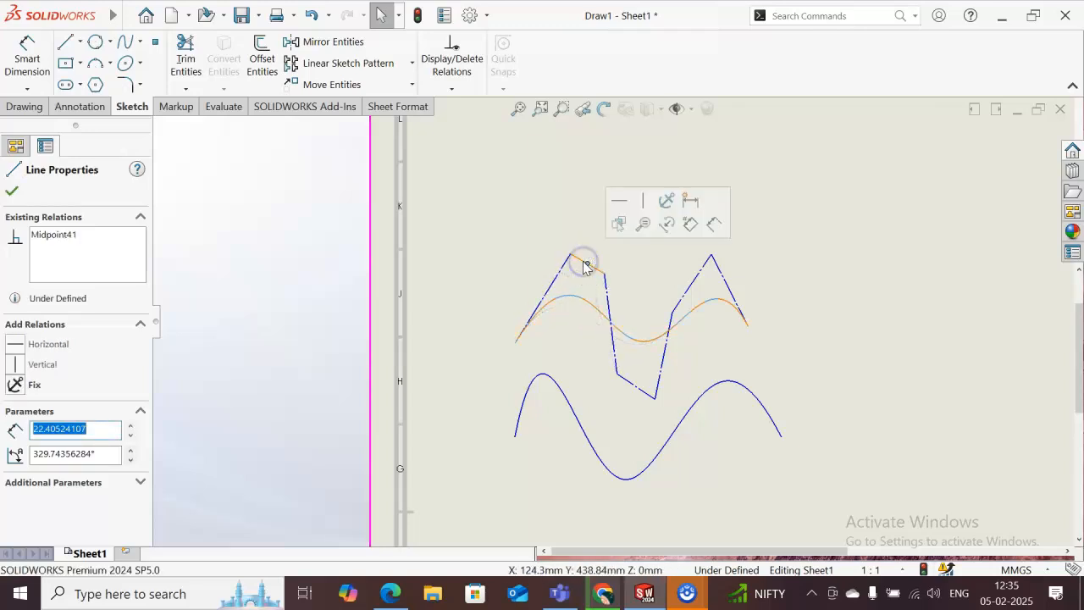
left_click(878, 366)
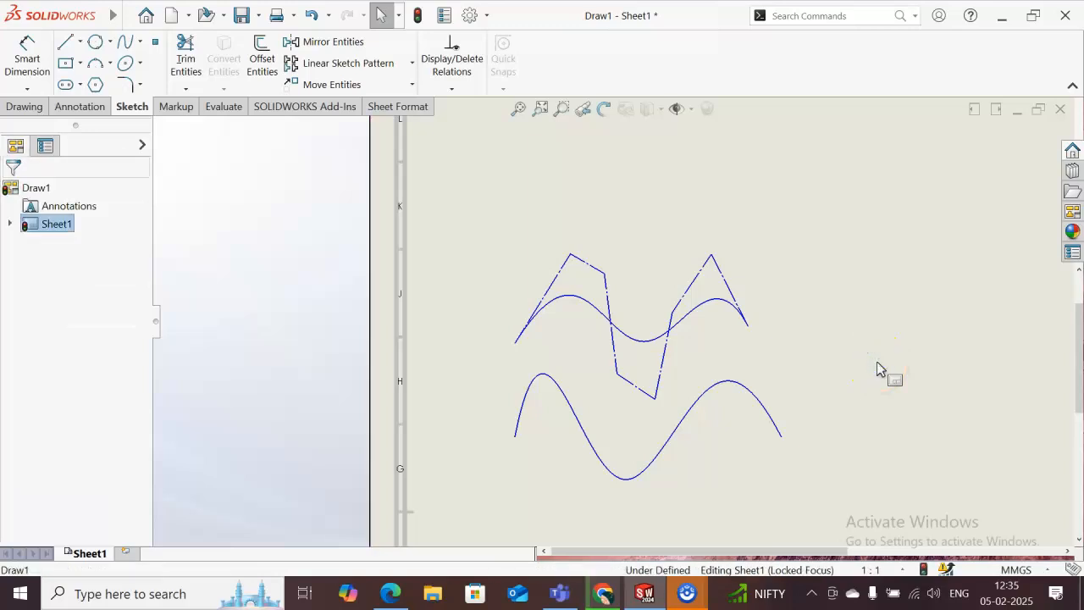
left_click(142, 42)
left_click(143, 43)
left_click(141, 65)
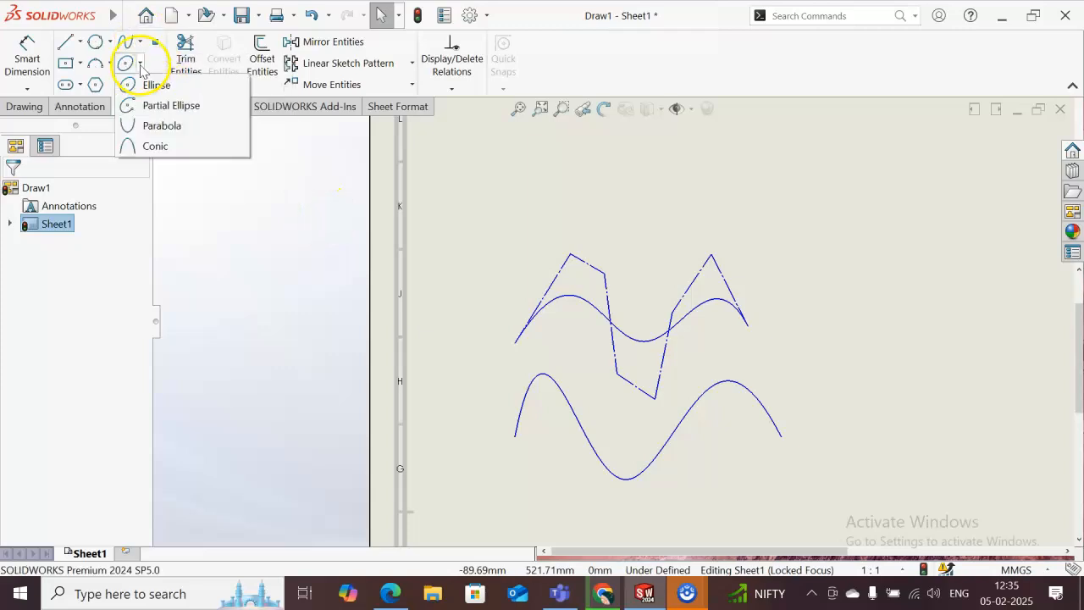
left_click(141, 44)
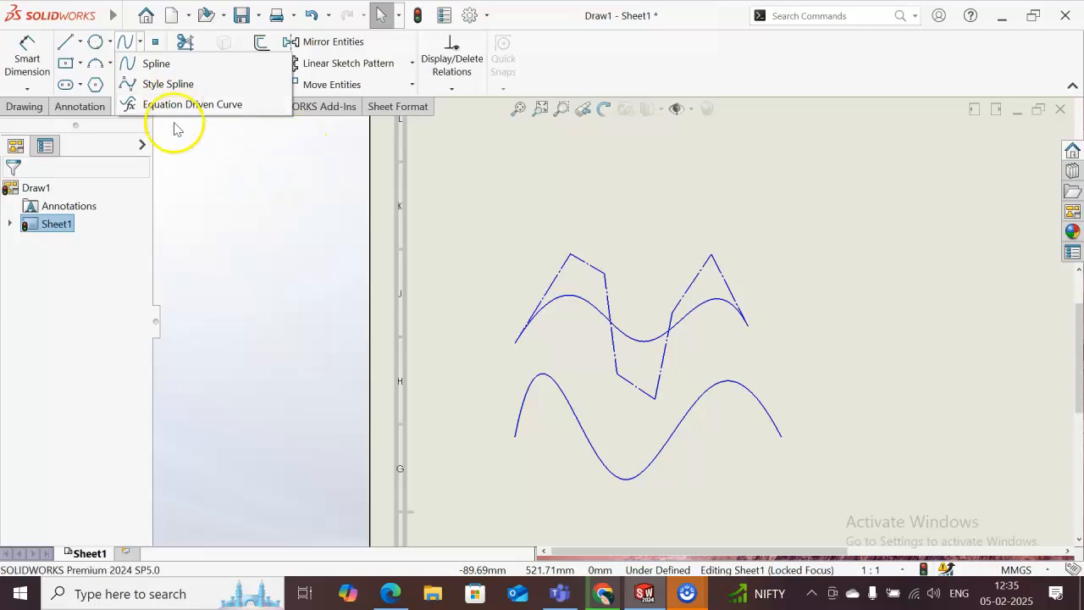
left_click(498, 187)
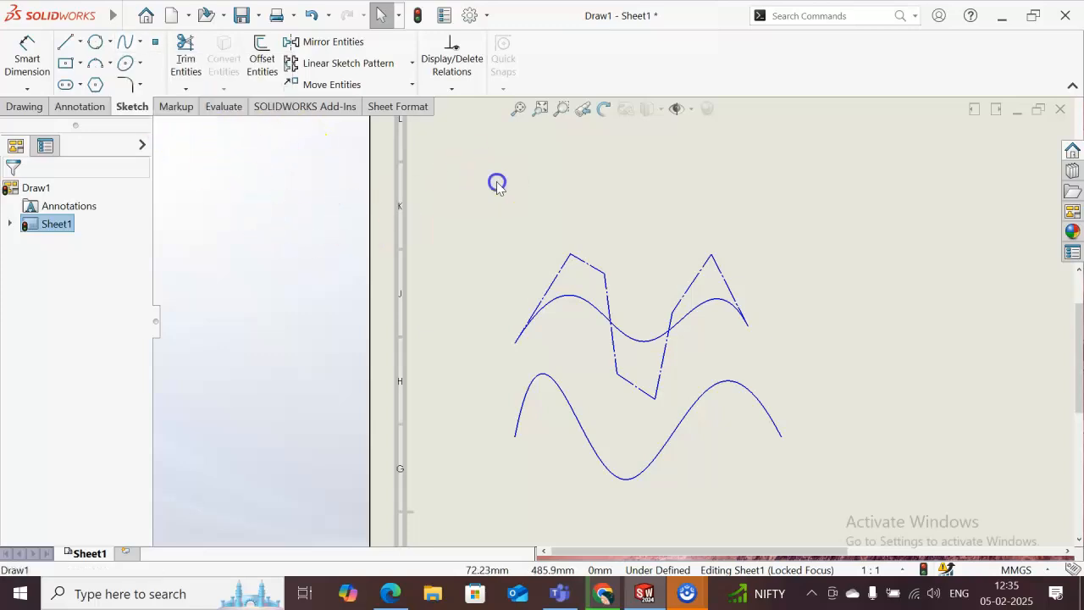
- Place sketch points where the style spline crosses its two steep inner control-polygon segments, and try points on both splines' start ends
left_click(152, 44)
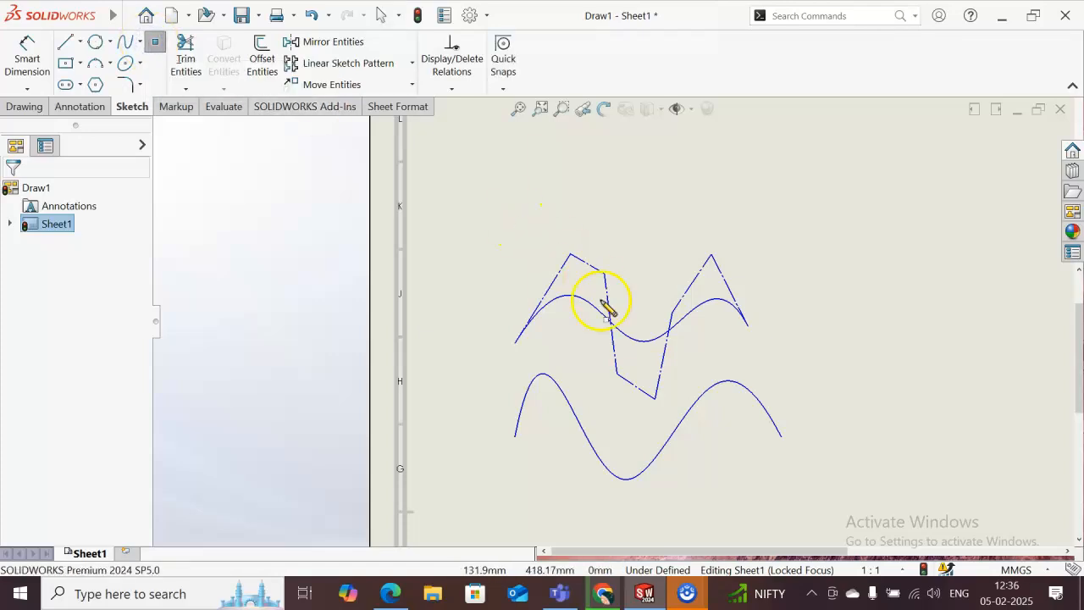
left_click(516, 343)
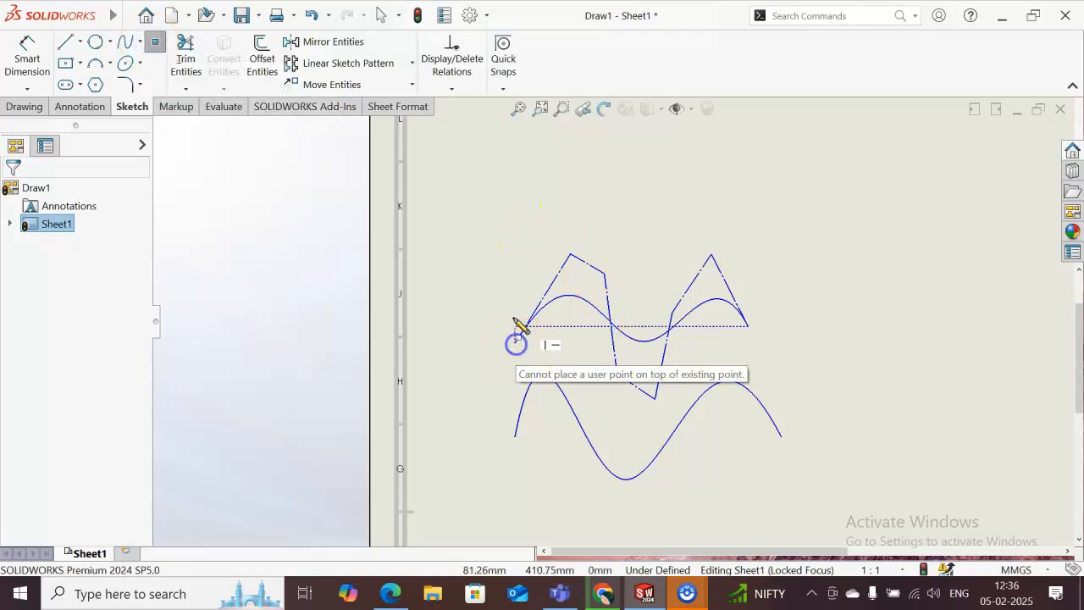
left_click(610, 324)
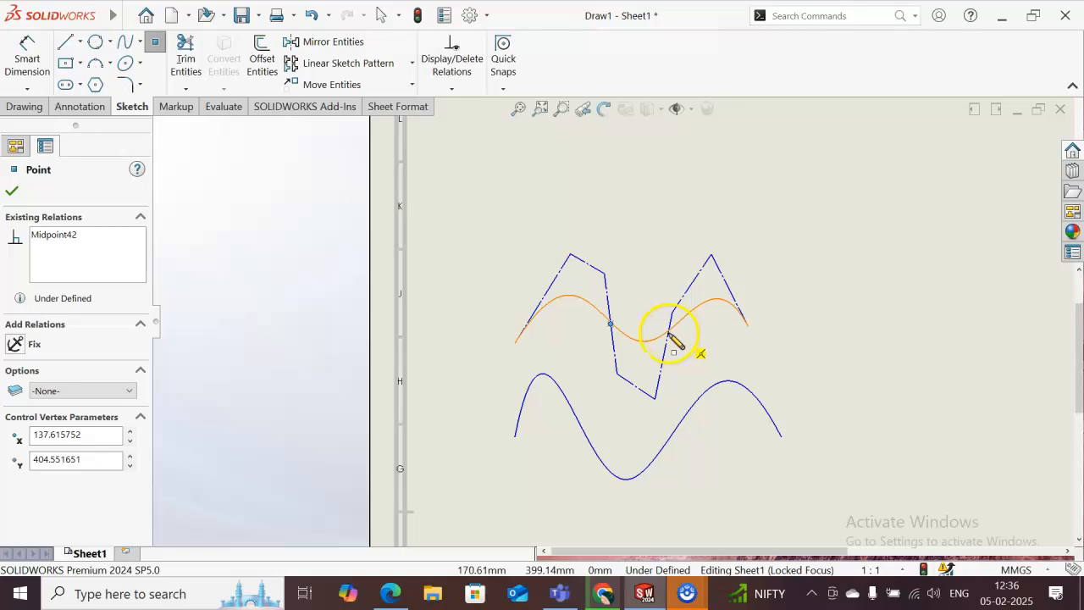
left_click(669, 331)
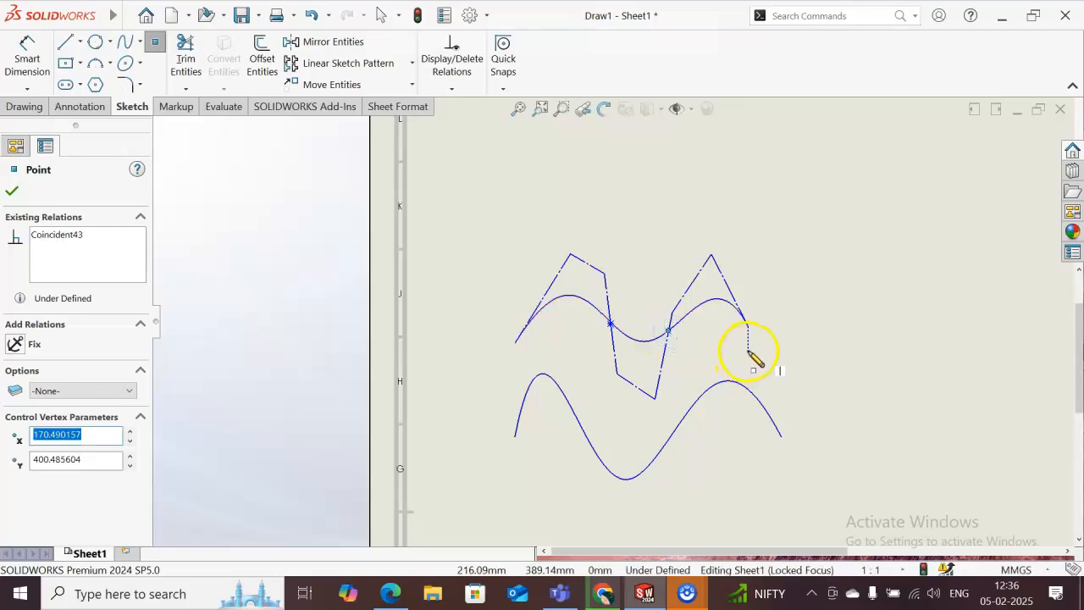
left_click(516, 438)
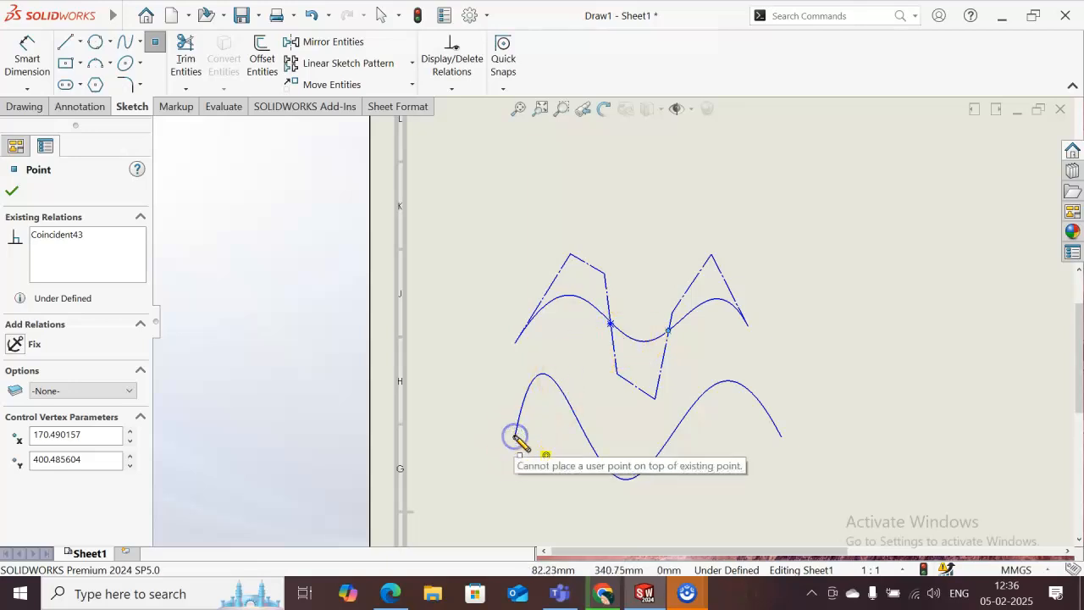
left_click(12, 191)
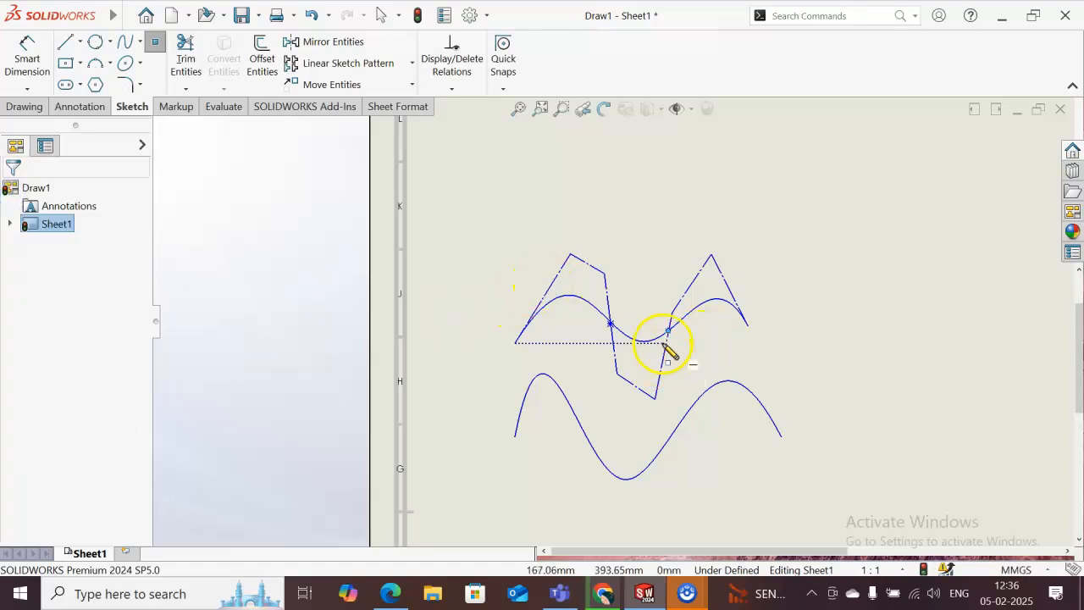